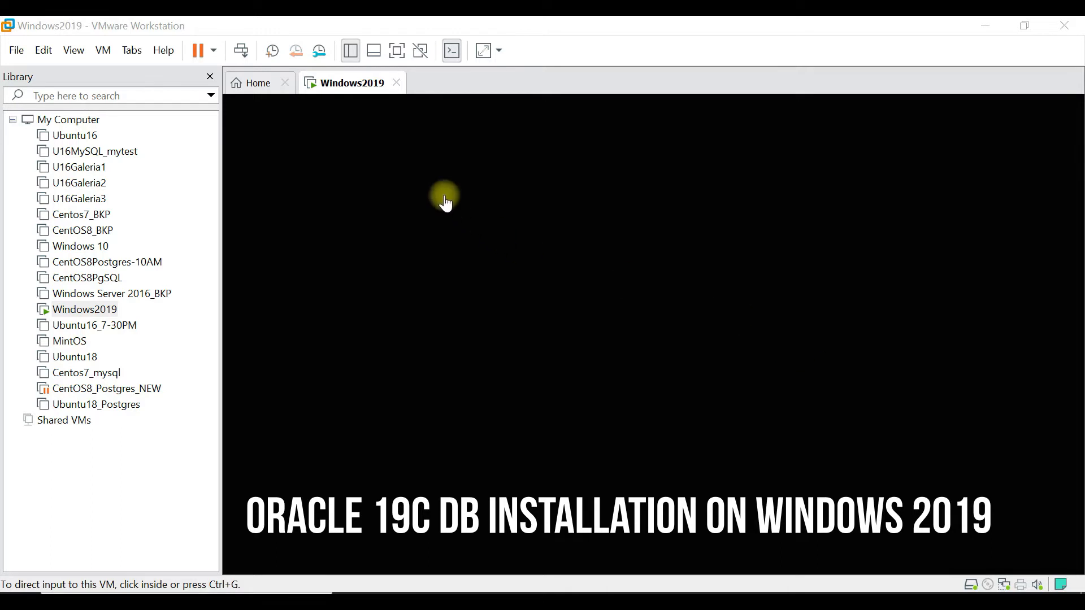
- Unlock the Windows2019 virtual machine and sign in as Administrator by entering the account password
{"action": "left_click", "coordinate": [347, 89]}
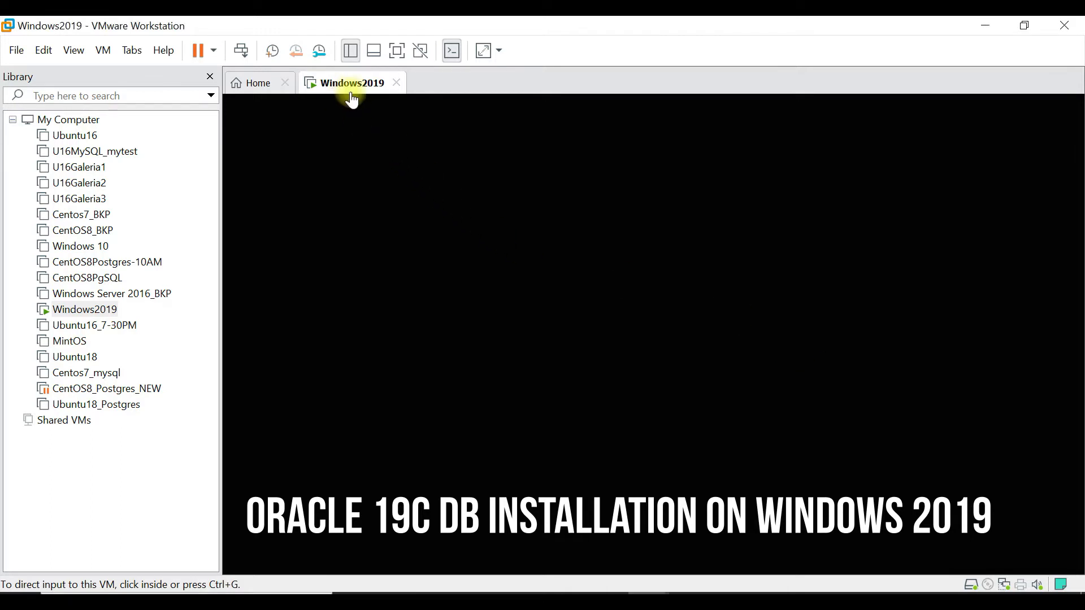
{"action": "left_click", "coordinate": [451, 364]}
{"action": "left_click", "coordinate": [603, 463]}
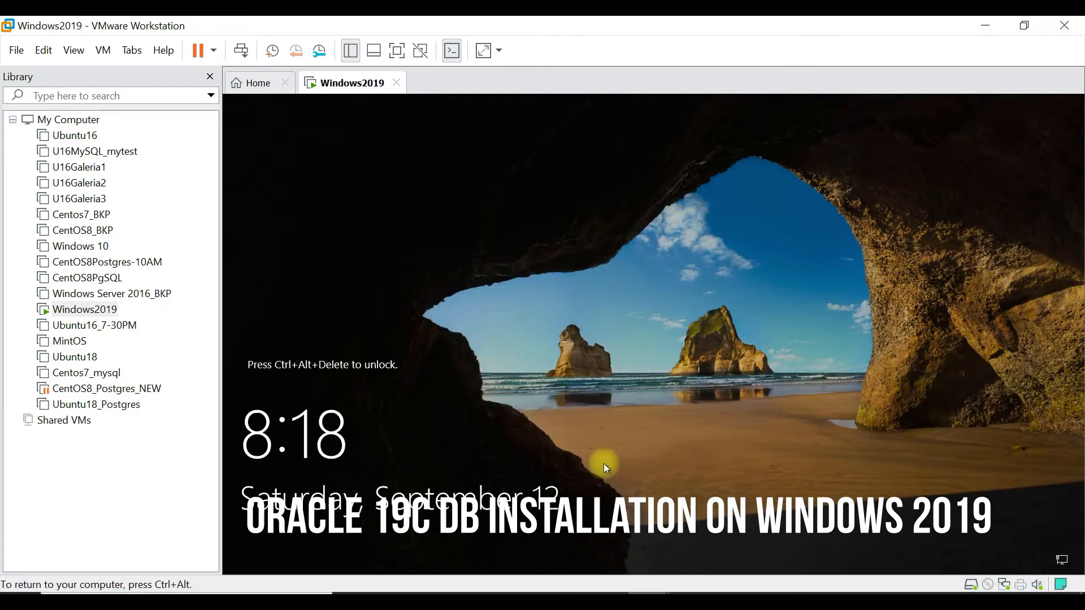
{"action": "right_click", "coordinate": [369, 85]}
{"action": "left_click", "coordinate": [466, 174]}
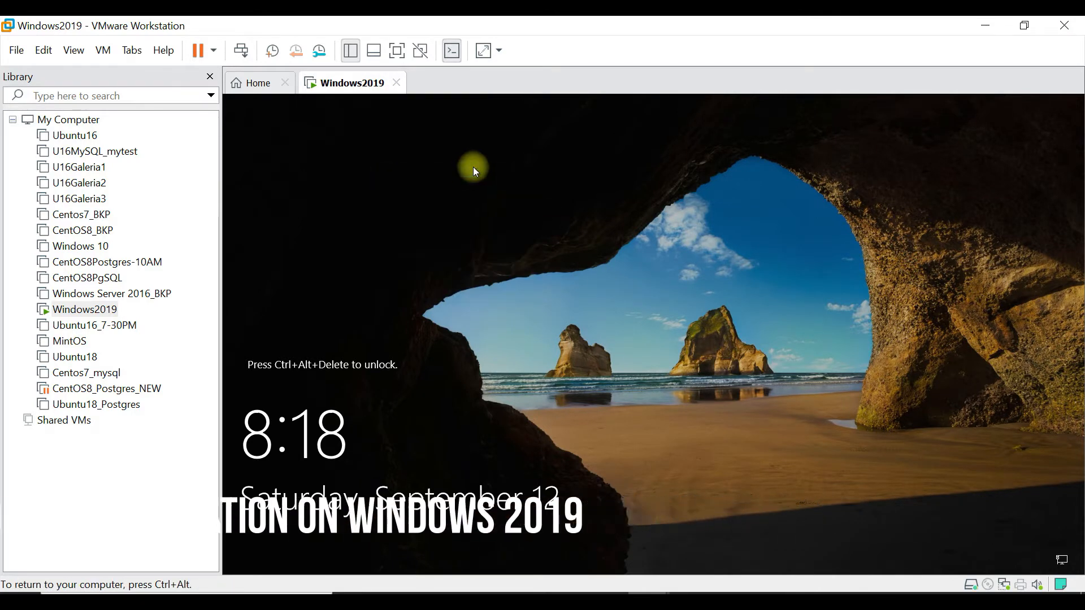
{"action": "type", "text": "•••••••••"}
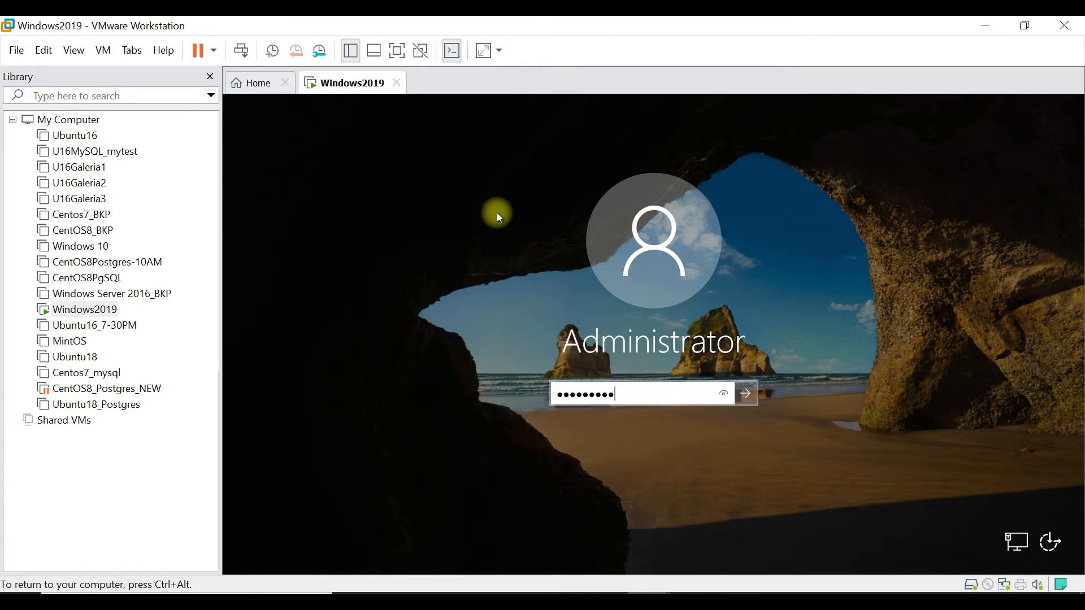
{"action": "key", "text": "Return"}
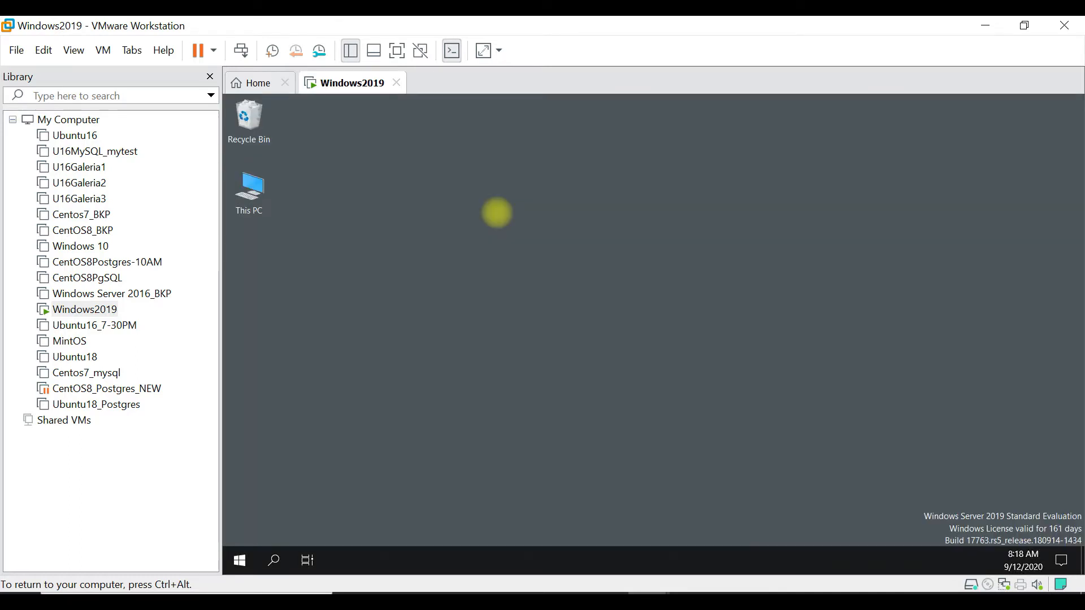
- Switch to the browser and review the Oracle Database 19c (19.3) download page for Microsoft Windows x64
{"action": "key", "text": "ctrl+alt"}
{"action": "key", "text": "alt+Tab"}
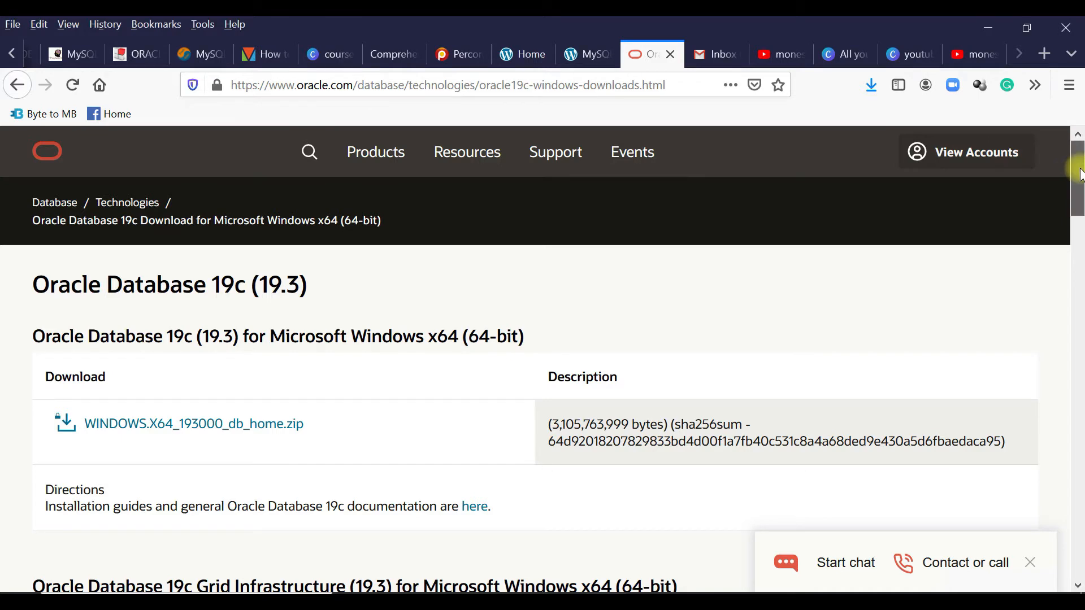
{"action": "mouse_move", "coordinate": [1078, 170]}
{"action": "left_mouse_down"}
{"action": "mouse_move", "coordinate": [1079, 325]}
{"action": "mouse_move", "coordinate": [1077, 189]}
{"action": "left_mouse_up"}
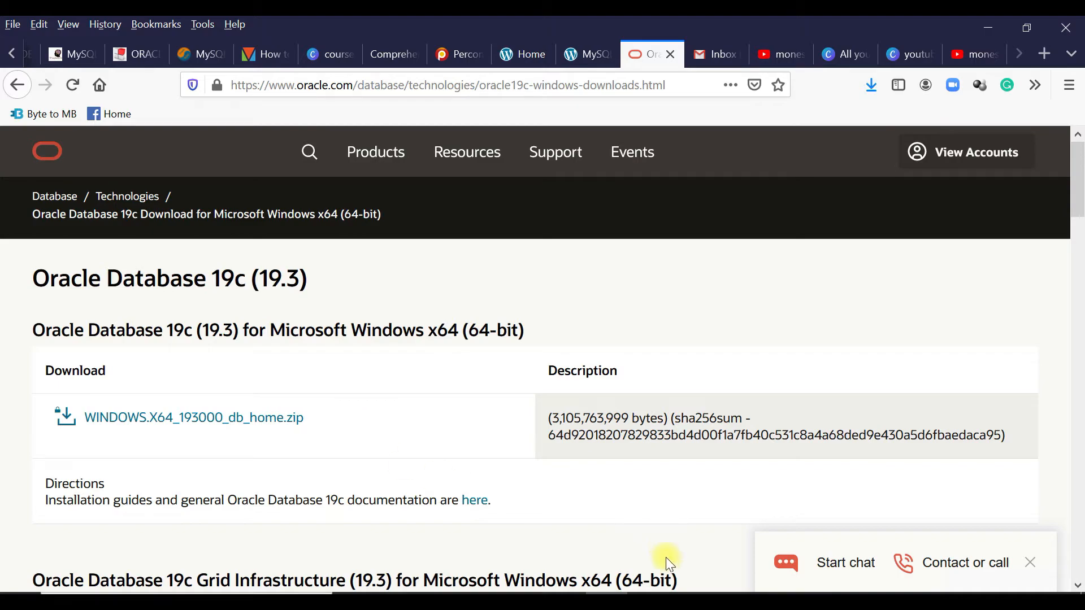
- Return to the Windows2019 virtual machine in VMware Workstation in full screen and close Server Manager
{"action": "mouse_move", "coordinate": [650, 602]}
{"action": "left_click", "coordinate": [680, 513]}
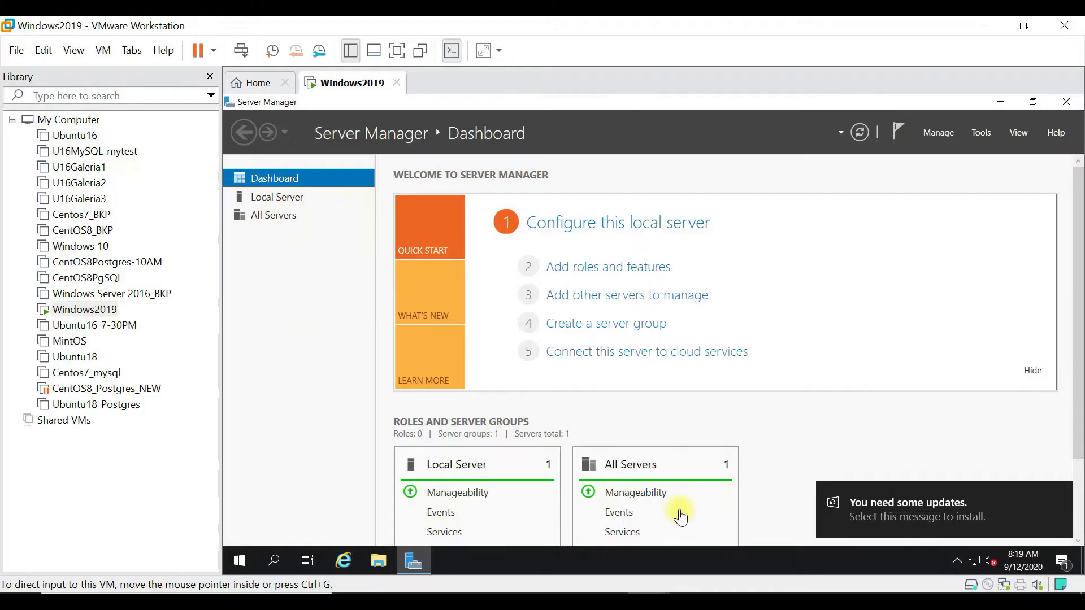
{"action": "left_click", "coordinate": [397, 50]}
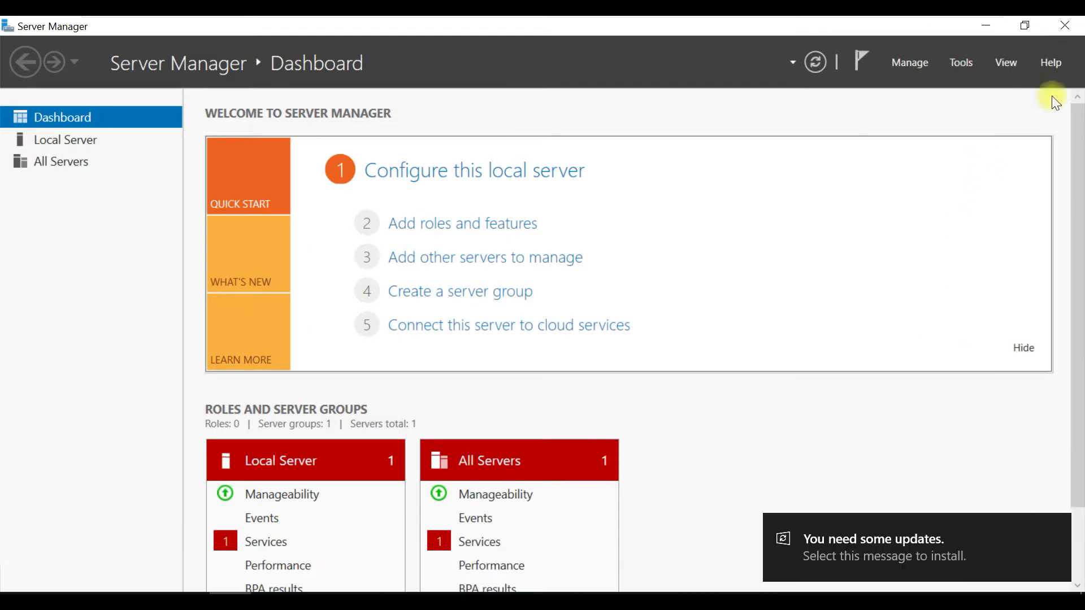
{"action": "left_click", "coordinate": [1072, 28]}
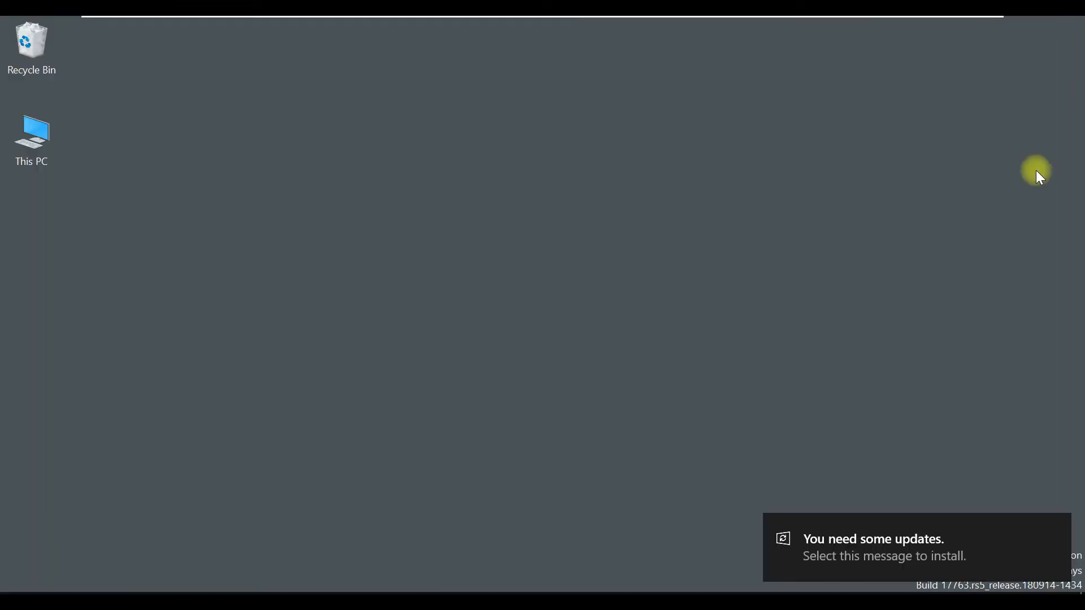
- Launch the setup application from the WINDOWS.X64_193000_db_home folder on New Volume (E:) and dismiss the update notification
{"action": "double_click", "coordinate": [35, 155]}
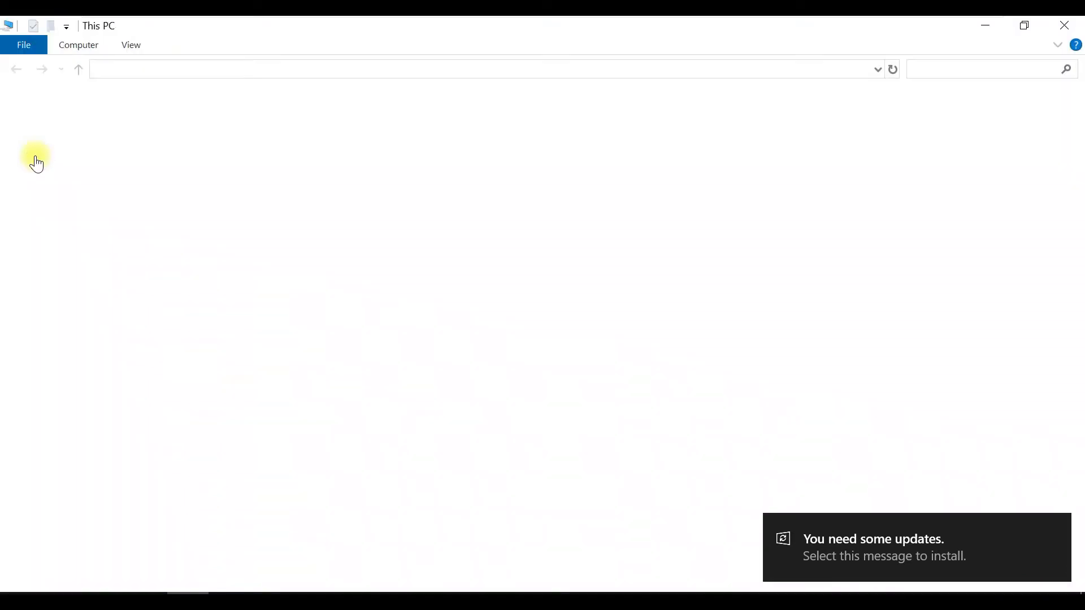
{"action": "double_click", "coordinate": [663, 249]}
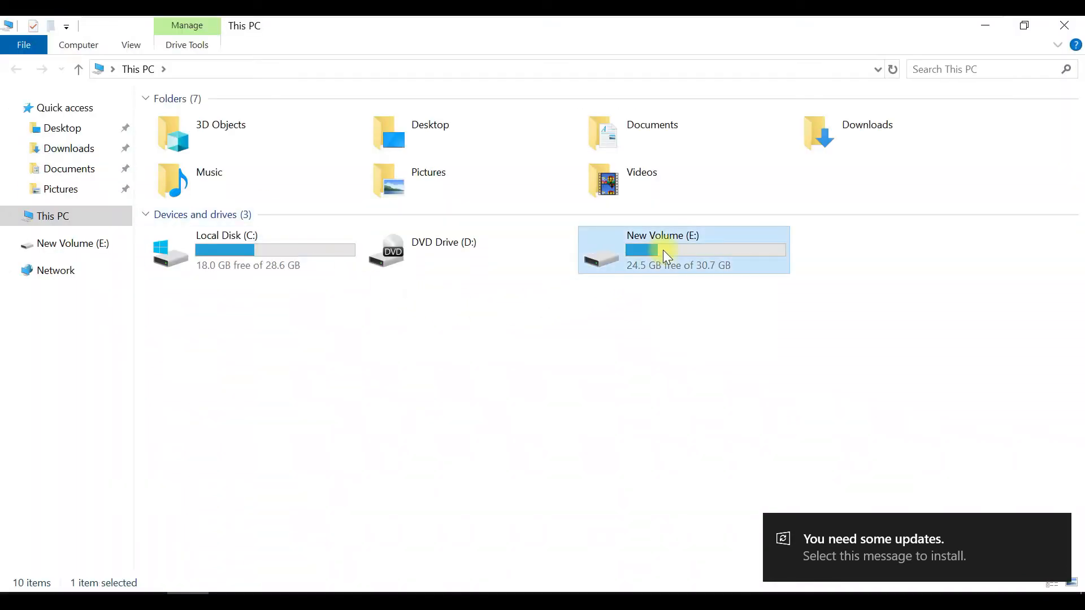
{"action": "double_click", "coordinate": [261, 127]}
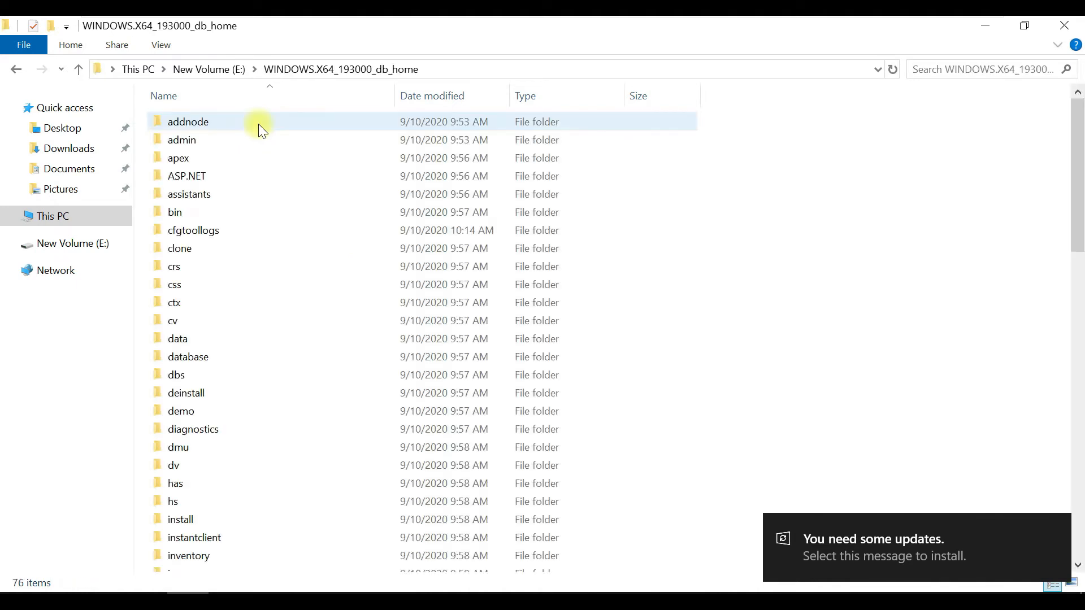
{"action": "left_click_drag", "start_coordinate": [1078, 198], "coordinate": [1055, 519]}
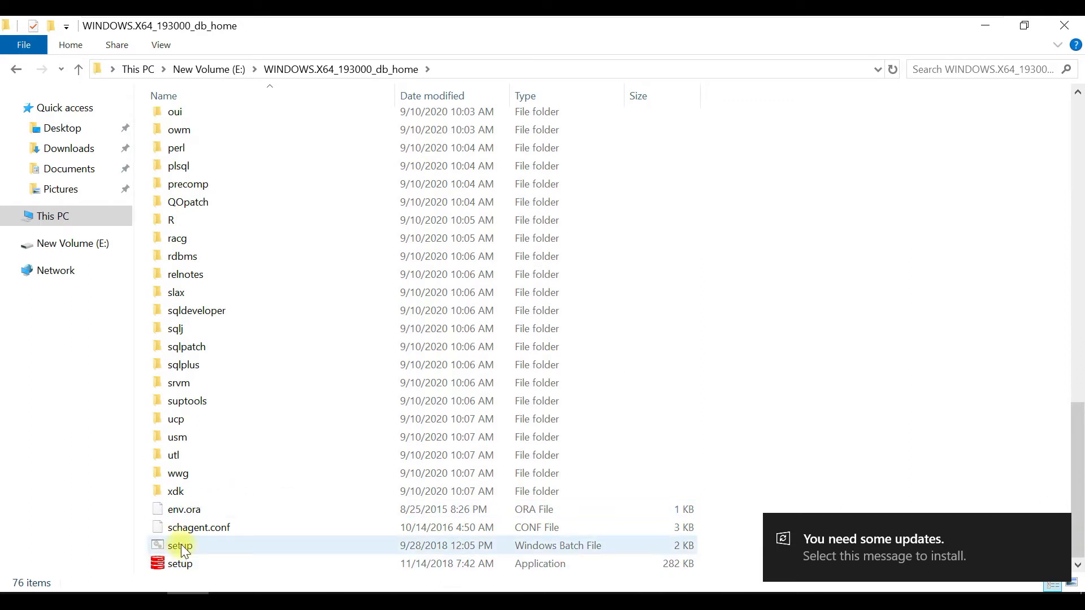
{"action": "double_click", "coordinate": [193, 570]}
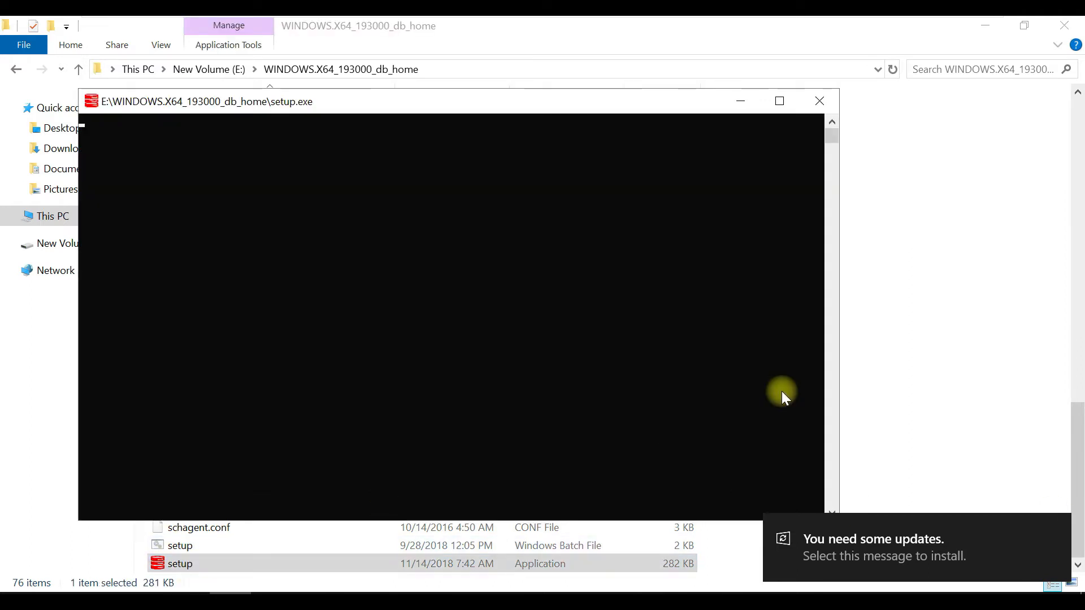
{"action": "left_click", "coordinate": [1059, 532]}
{"action": "left_click_drag", "start_coordinate": [416, 102], "coordinate": [486, 100]}
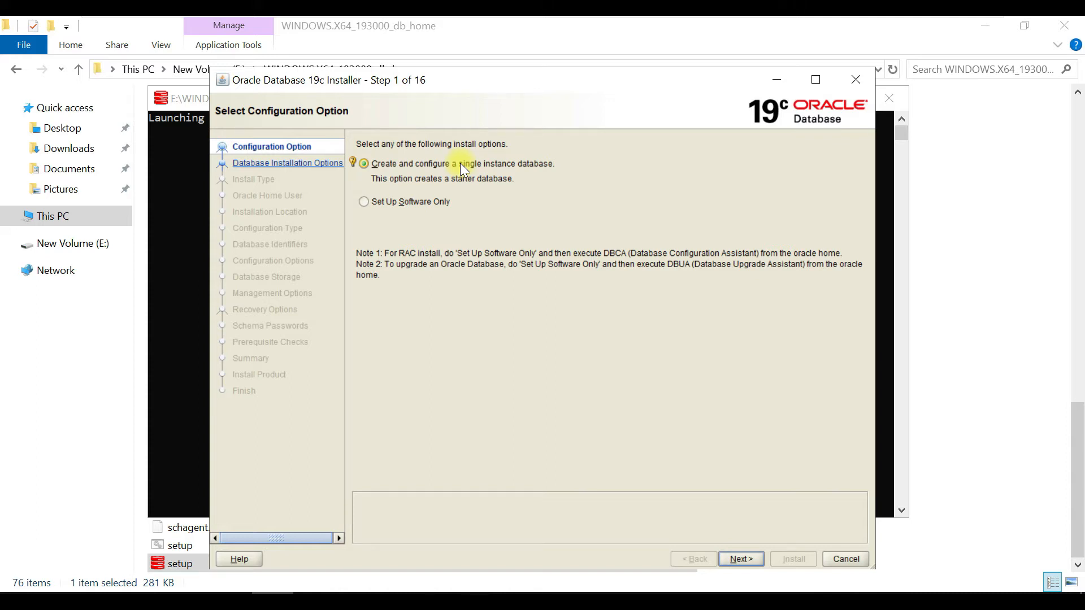
- Choose to create and configure a single instance database on a Server class system
{"action": "left_click", "coordinate": [742, 565]}
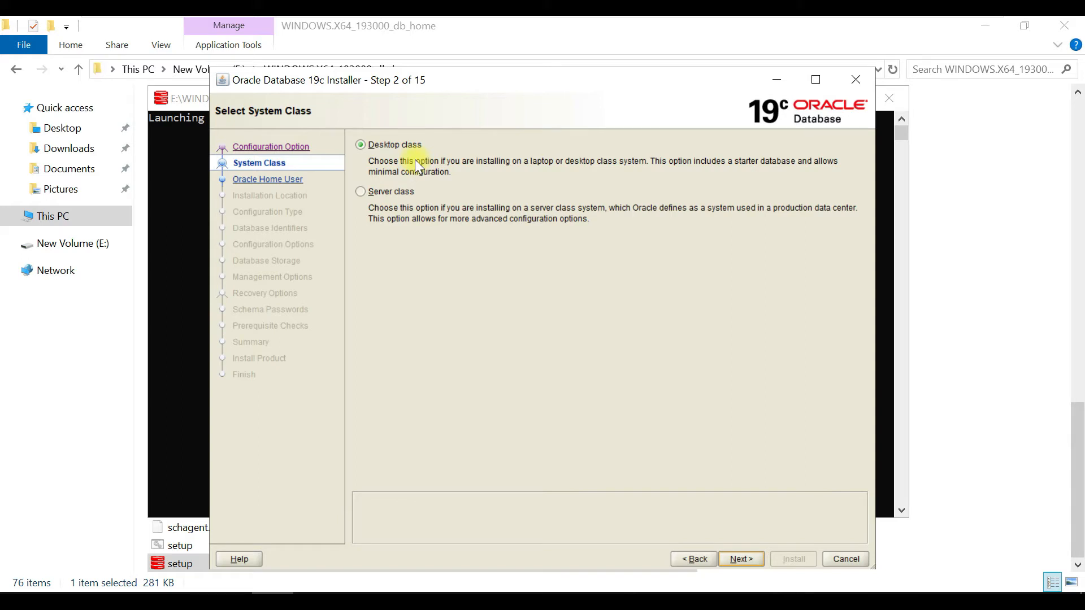
{"action": "left_click", "coordinate": [412, 193]}
{"action": "left_click", "coordinate": [754, 564]}
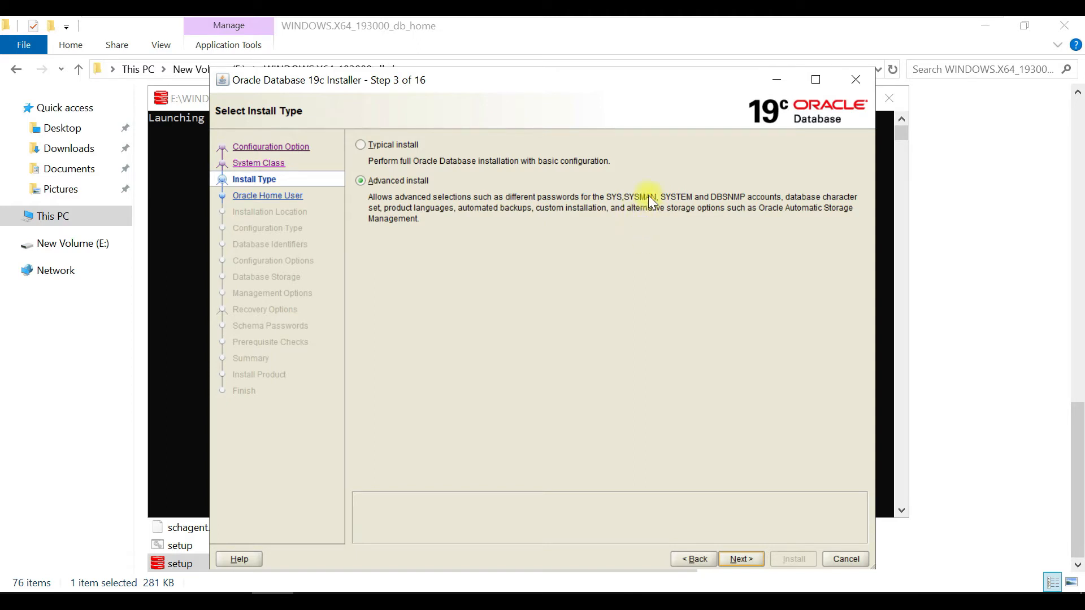
- Choose the Advanced install type and accept Enterprise Edition as the database edition
{"action": "left_click", "coordinate": [400, 145]}
{"action": "left_click", "coordinate": [406, 181]}
{"action": "left_click", "coordinate": [745, 559]}
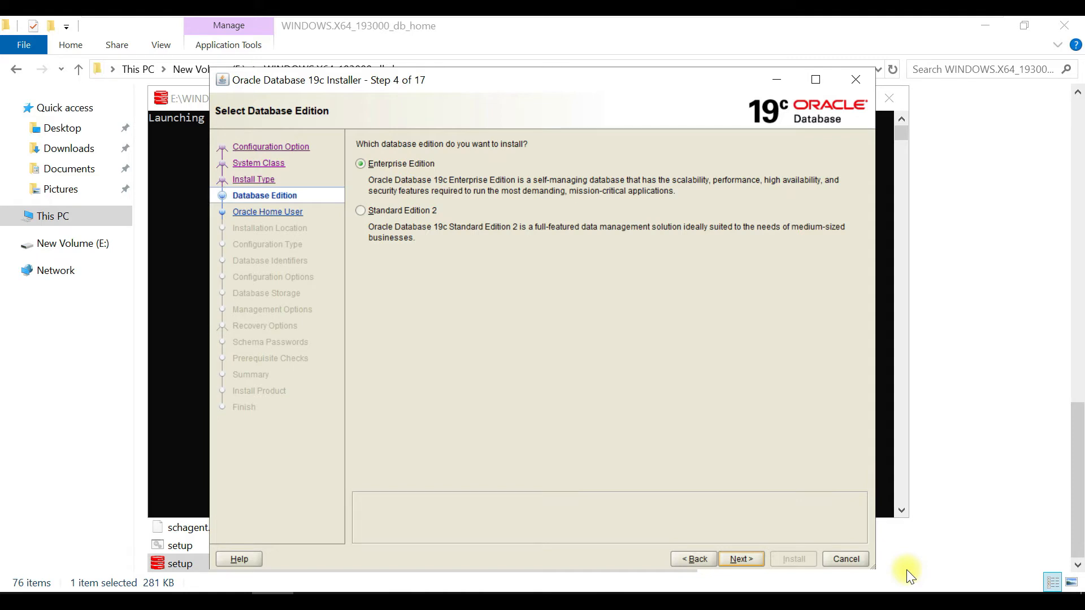
{"action": "left_click", "coordinate": [751, 560]}
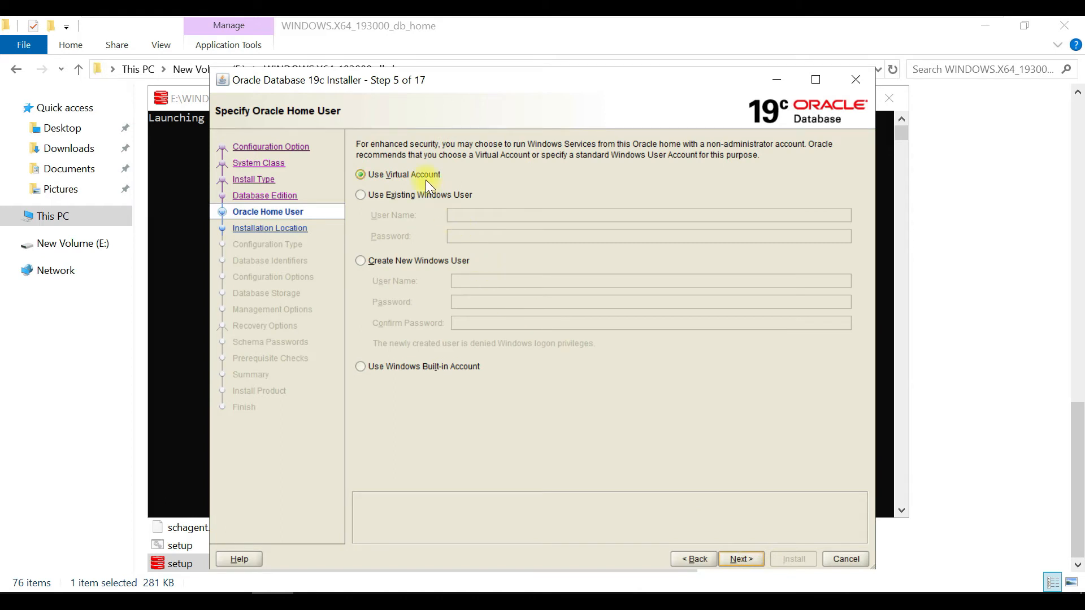
- Select the Windows Built-in Account as the Oracle home user and check which Windows account is signed in
{"action": "left_click", "coordinate": [421, 194]}
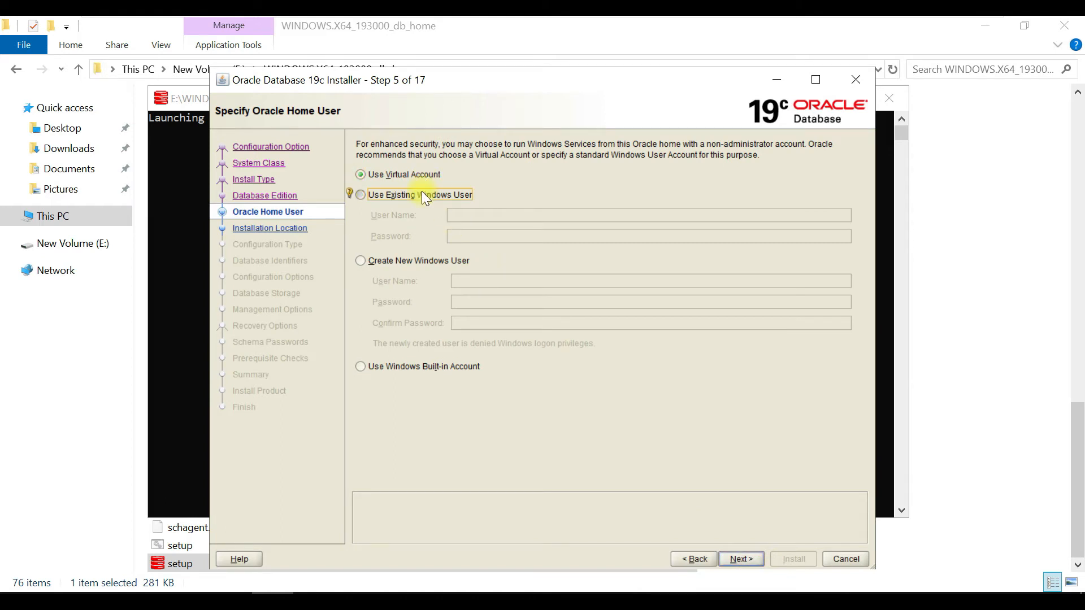
{"action": "left_click", "coordinate": [408, 265]}
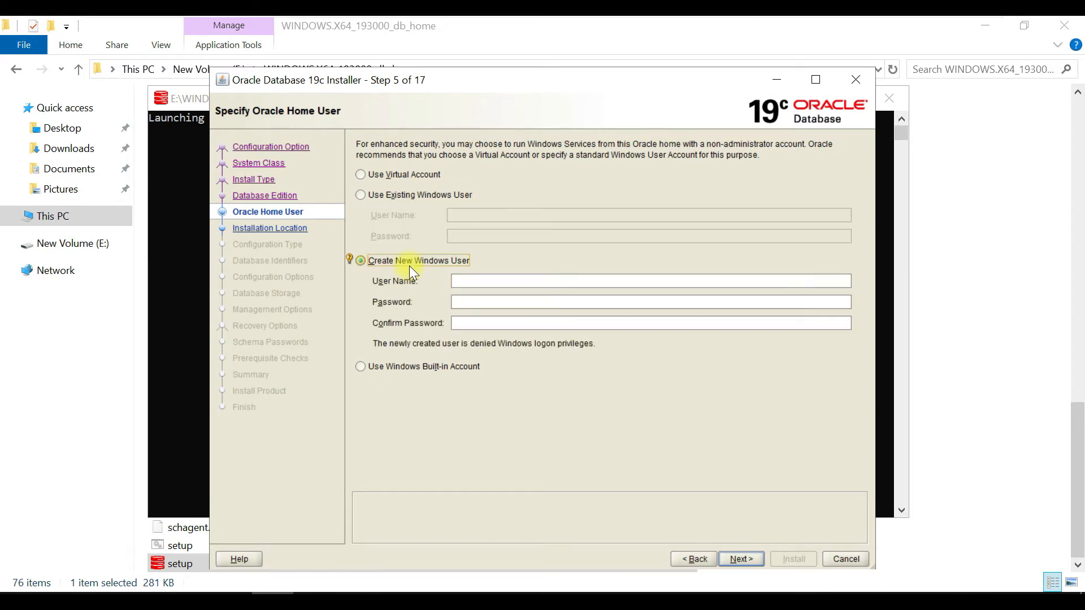
{"action": "left_click", "coordinate": [427, 365]}
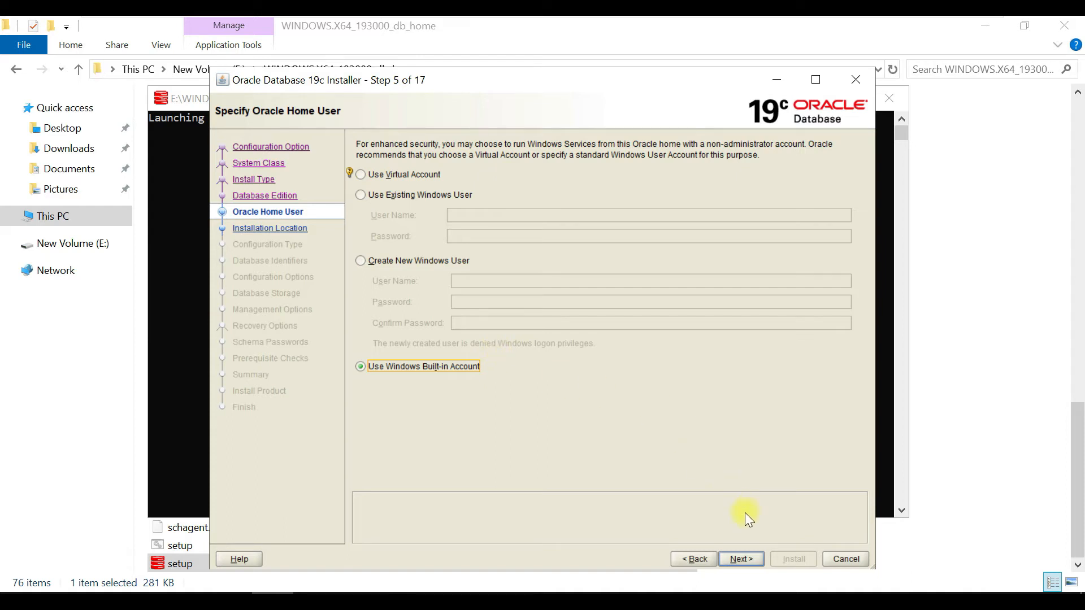
{"action": "key", "text": "super"}
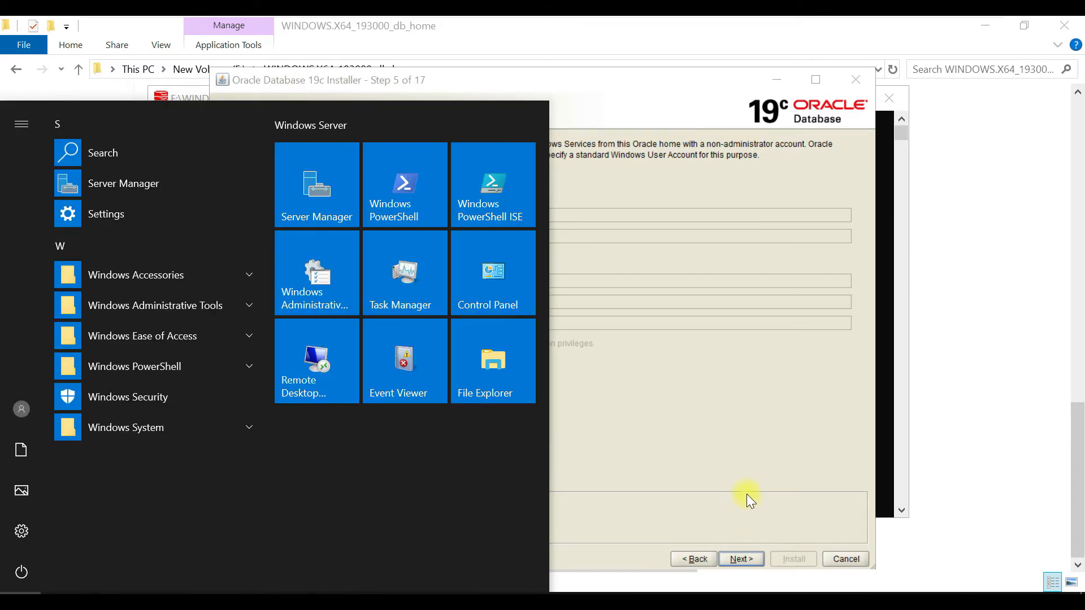
{"action": "left_click", "coordinate": [25, 126]}
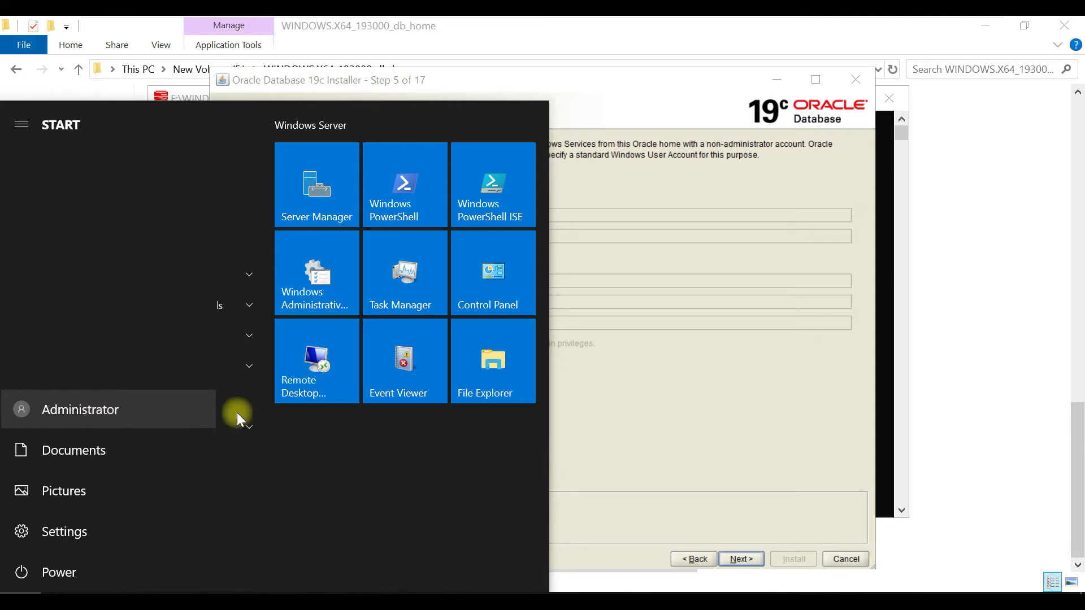
{"action": "left_click", "coordinate": [738, 408]}
- Proceed to the installation location, agreeing to continue with the built-in account for the Oracle home
{"action": "left_click", "coordinate": [743, 559]}
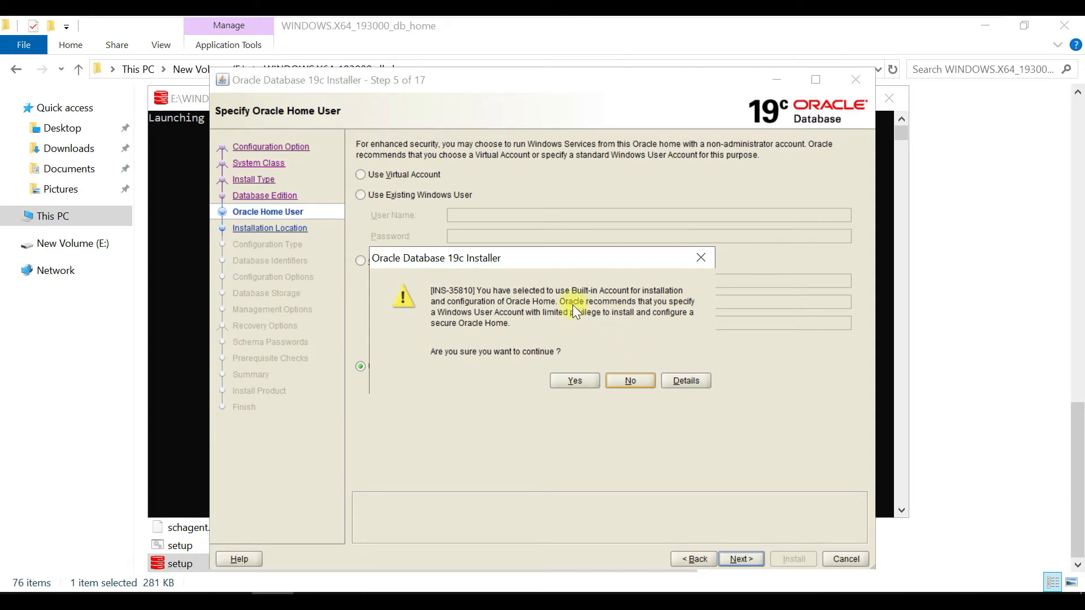
{"action": "left_click", "coordinate": [700, 258]}
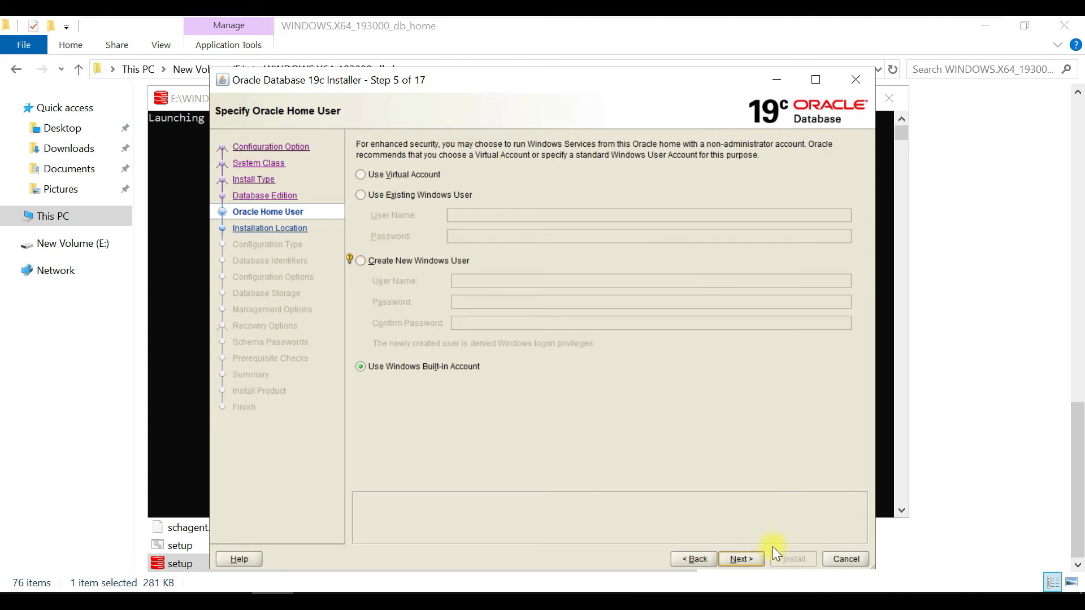
{"action": "left_click", "coordinate": [750, 559]}
{"action": "left_click", "coordinate": [574, 381]}
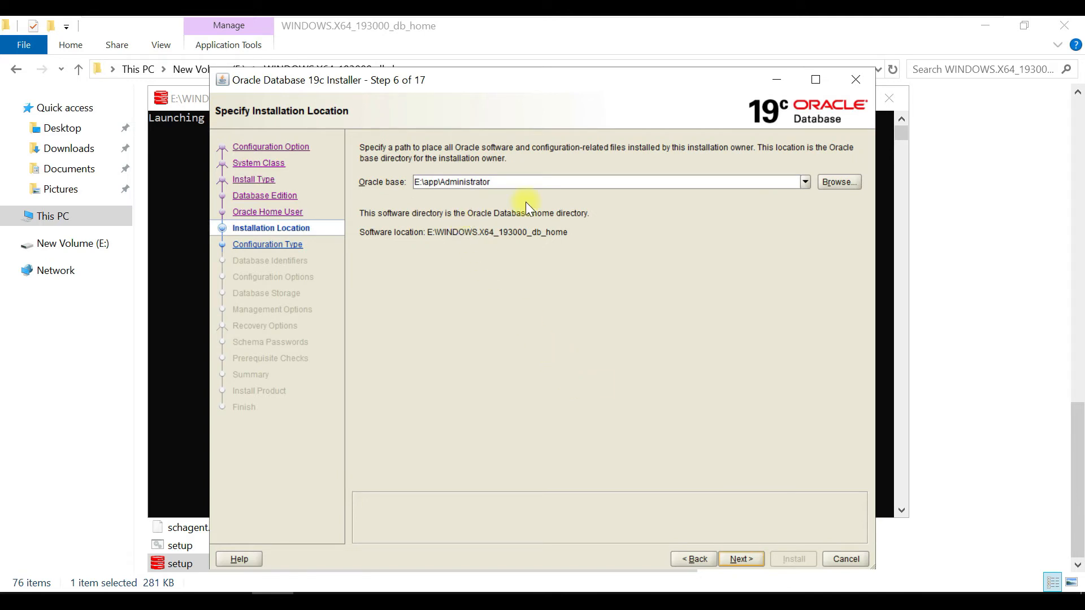
- Review the Oracle base path, keep it as E:\app\Administrator and continue to the configuration type
{"action": "left_click", "coordinate": [507, 182]}
{"action": "left_click_drag", "start_coordinate": [437, 177], "coordinate": [405, 183]}
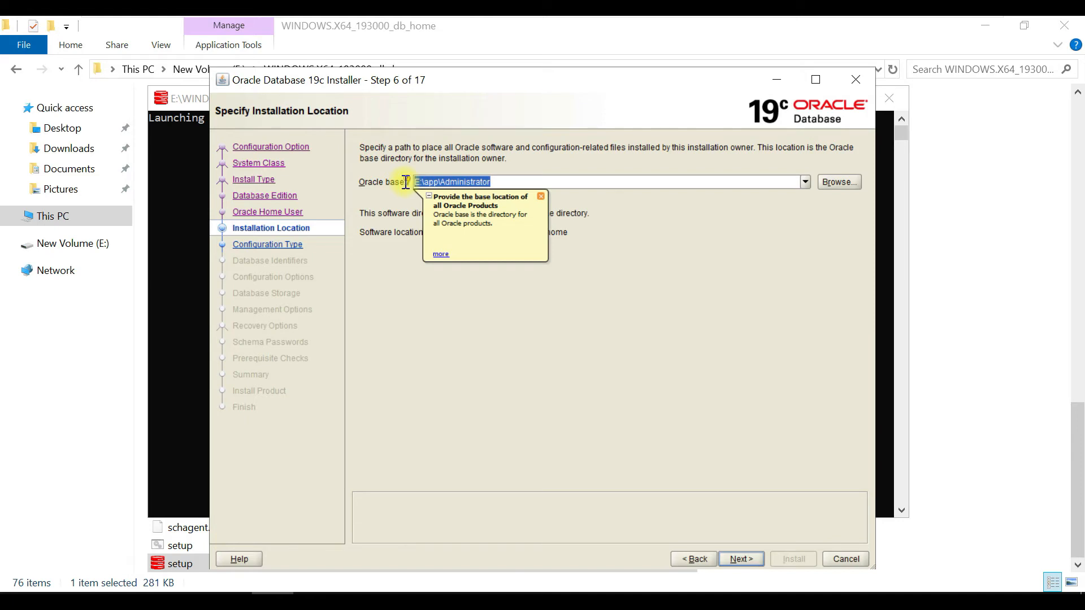
{"action": "left_click", "coordinate": [856, 183]}
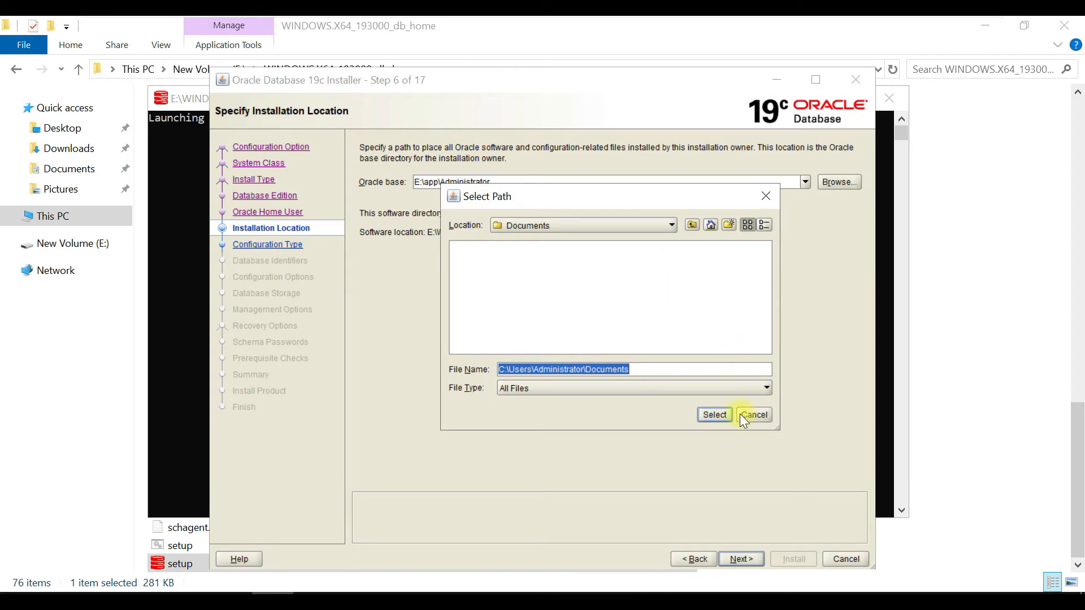
{"action": "left_click", "coordinate": [744, 415]}
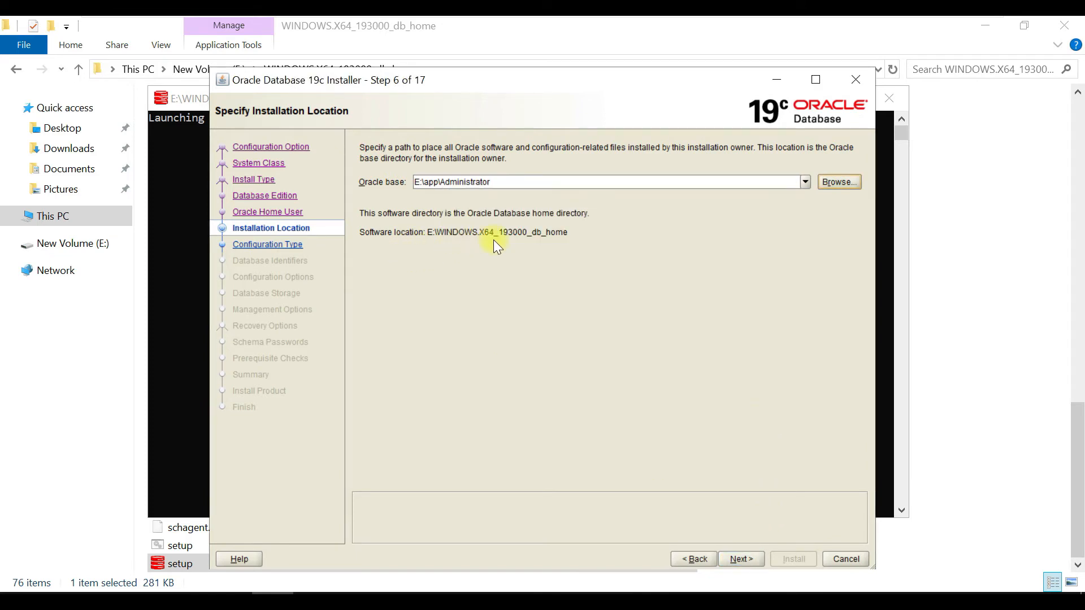
{"action": "left_click", "coordinate": [748, 561]}
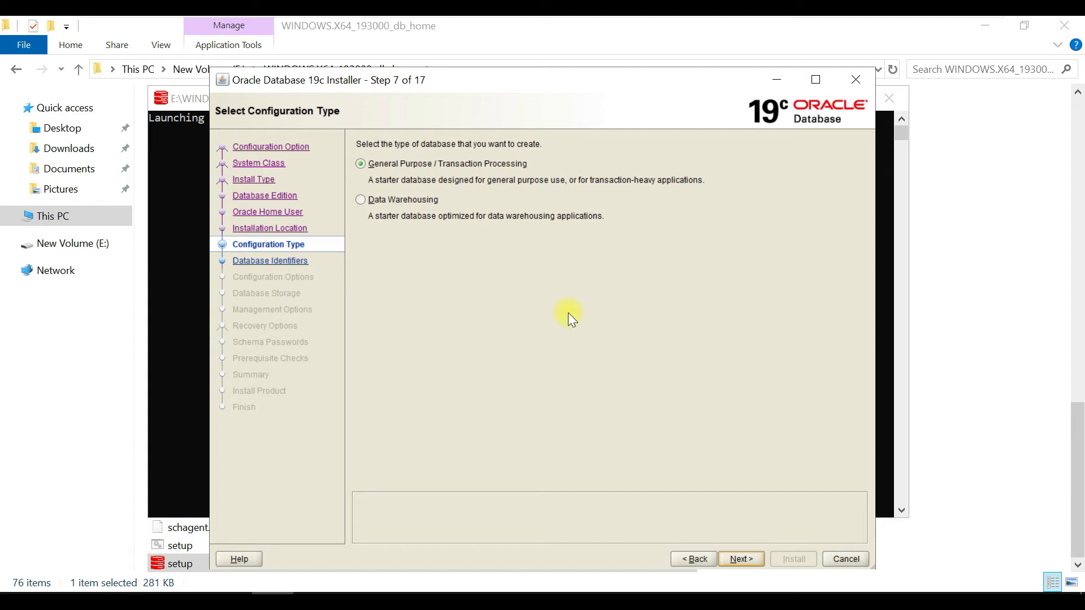
- Set the database type to General Purpose / Transaction Processing and continue to the database identifiers
{"action": "left_click", "coordinate": [451, 164]}
{"action": "left_click", "coordinate": [429, 202]}
{"action": "left_click", "coordinate": [406, 162]}
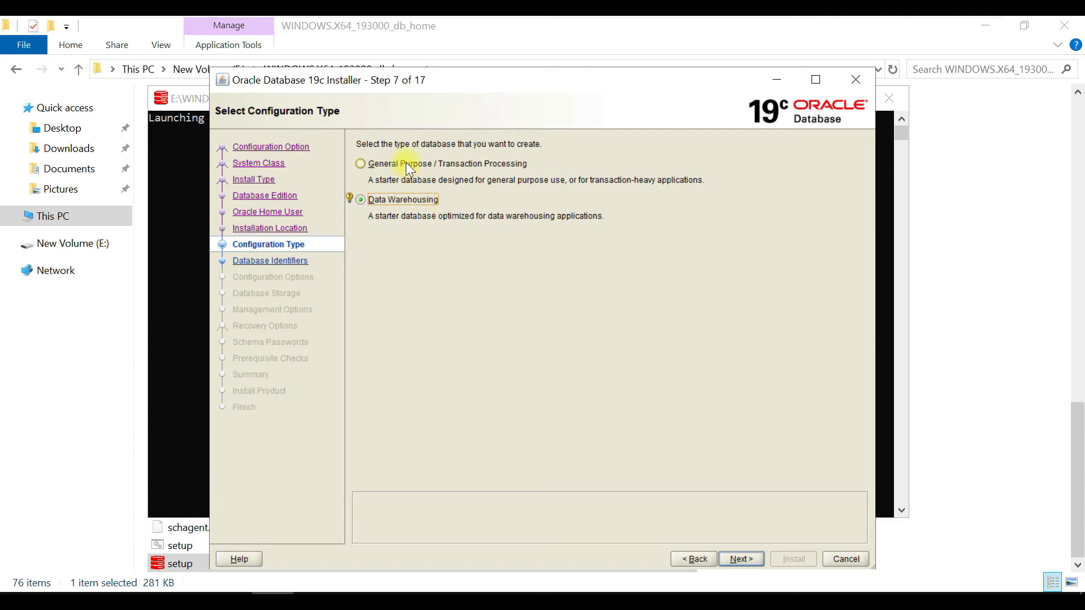
{"action": "left_click", "coordinate": [741, 559]}
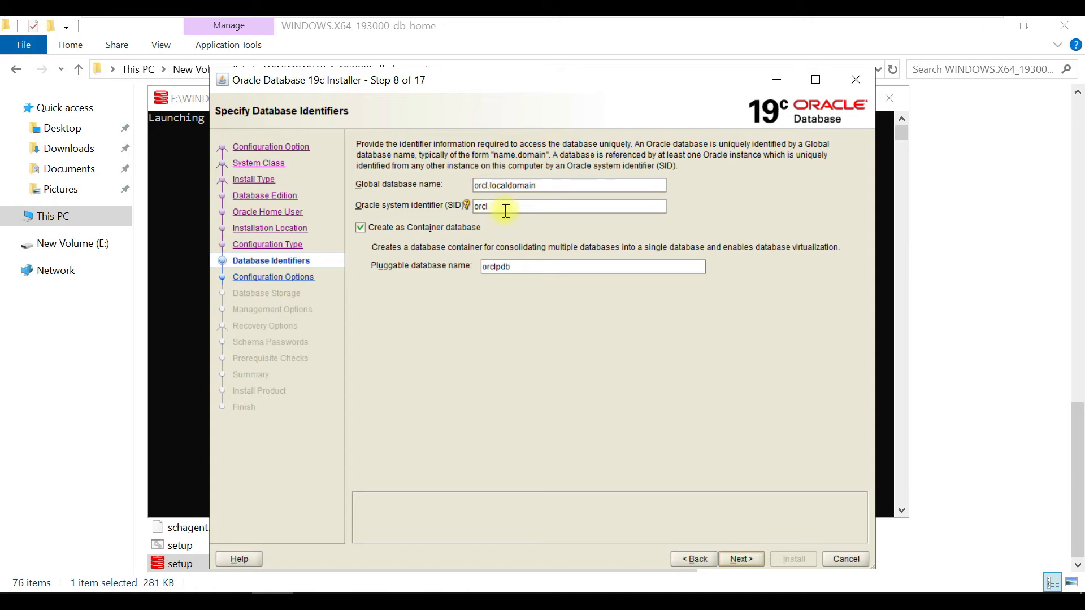
- Set the global database name to monesh.localdomain and the pluggable database name to moneshpdb, and continue to the configuration options
{"action": "double_click", "coordinate": [483, 186]}
{"action": "mouse_move", "coordinate": [468, 185]}
{"action": "type", "text": "monesh"}
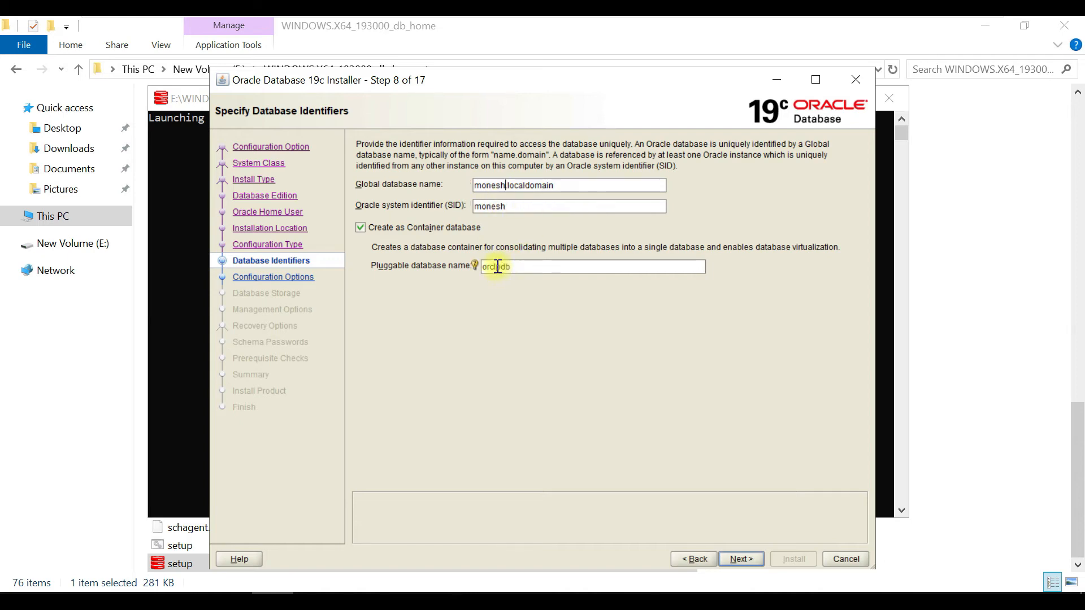
{"action": "left_click_drag", "start_coordinate": [497, 267], "coordinate": [470, 270]}
{"action": "type", "text": "monesh"}
{"action": "left_click", "coordinate": [750, 556]}
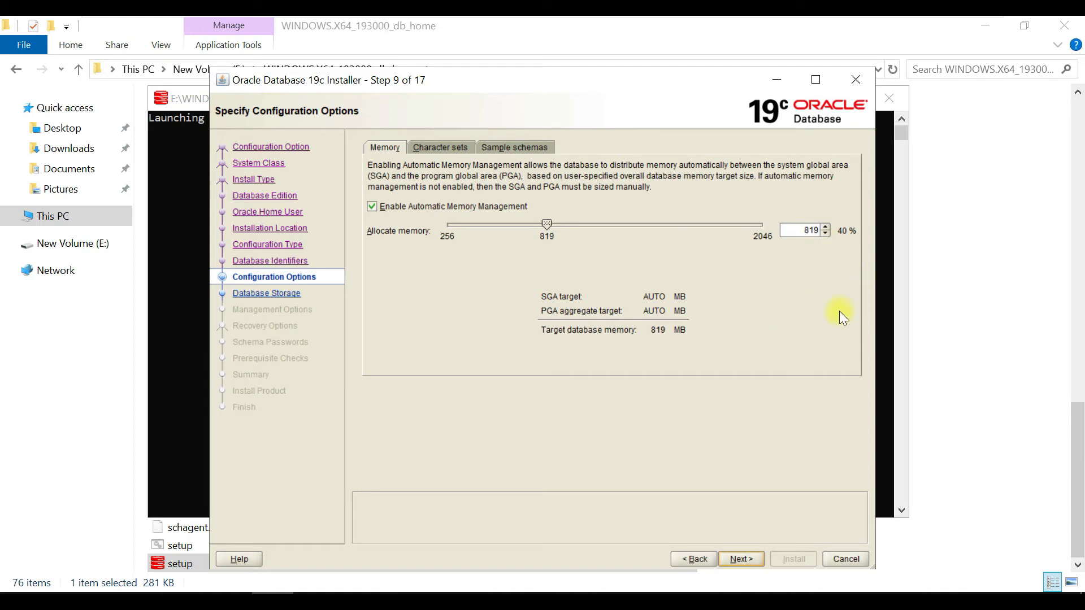
- Select the sample schemas for installation, keep Unicode (AL32UTF8) and 819 MB of automatically managed memory, and continue despite the memory warning
{"action": "left_click", "coordinate": [419, 144]}
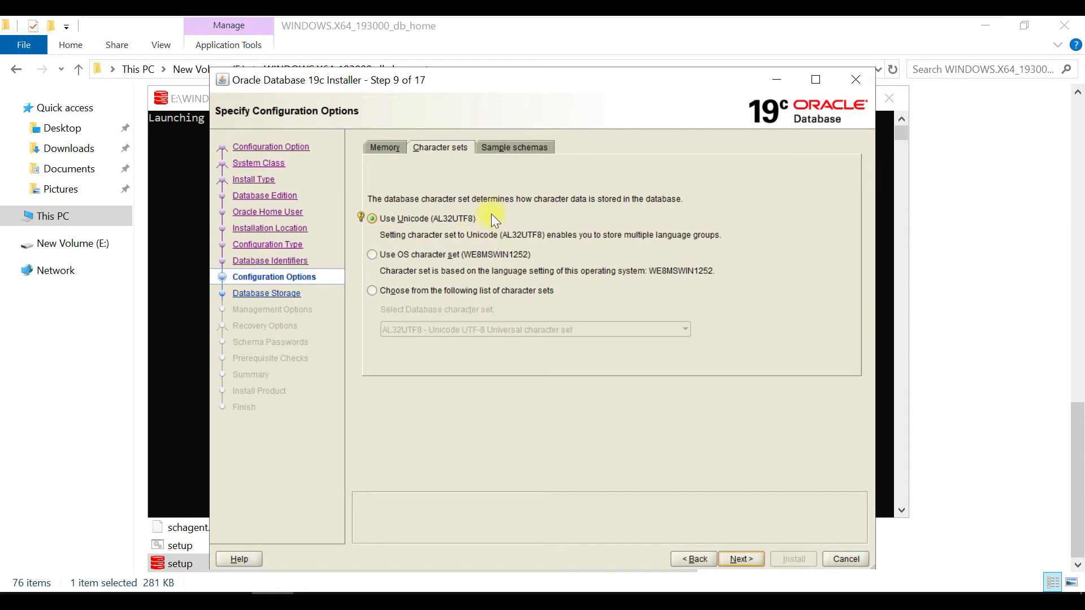
{"action": "left_click", "coordinate": [510, 147]}
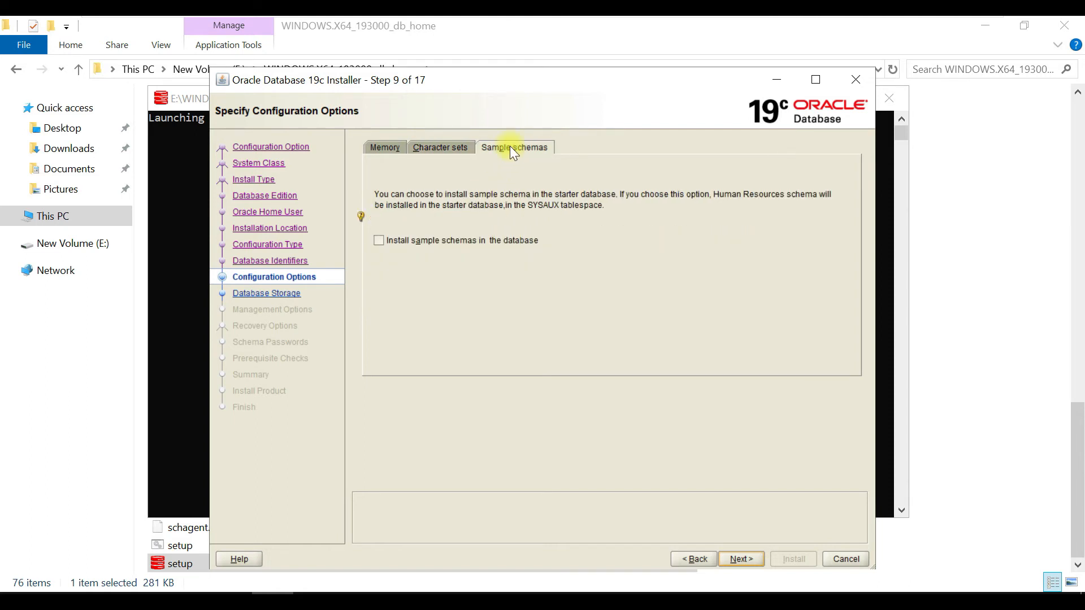
{"action": "left_click", "coordinate": [460, 240]}
{"action": "left_click", "coordinate": [388, 146]}
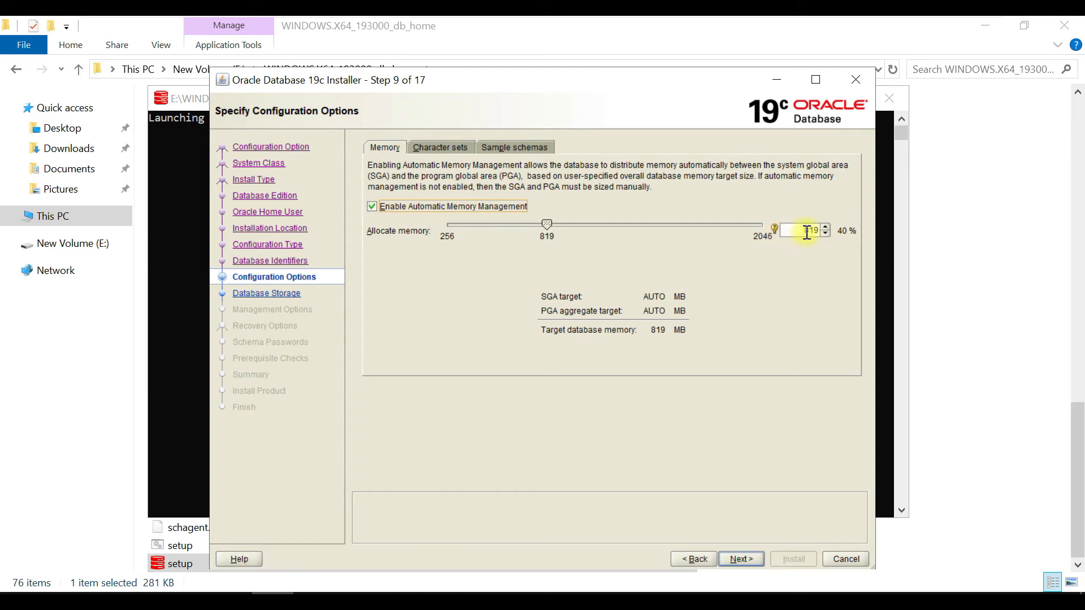
{"action": "left_click", "coordinate": [748, 564]}
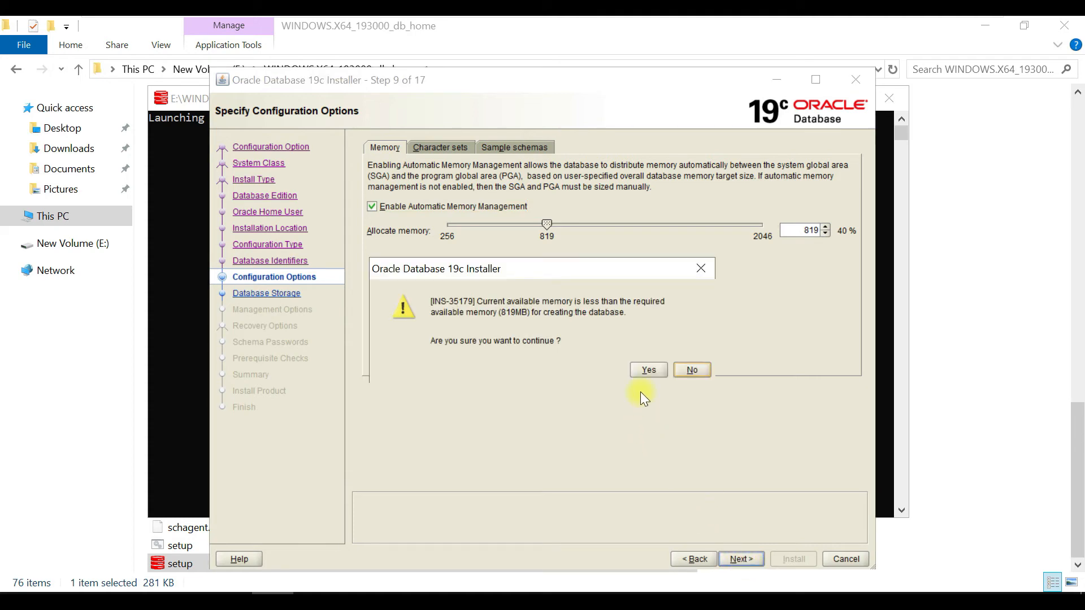
{"action": "left_click", "coordinate": [645, 369]}
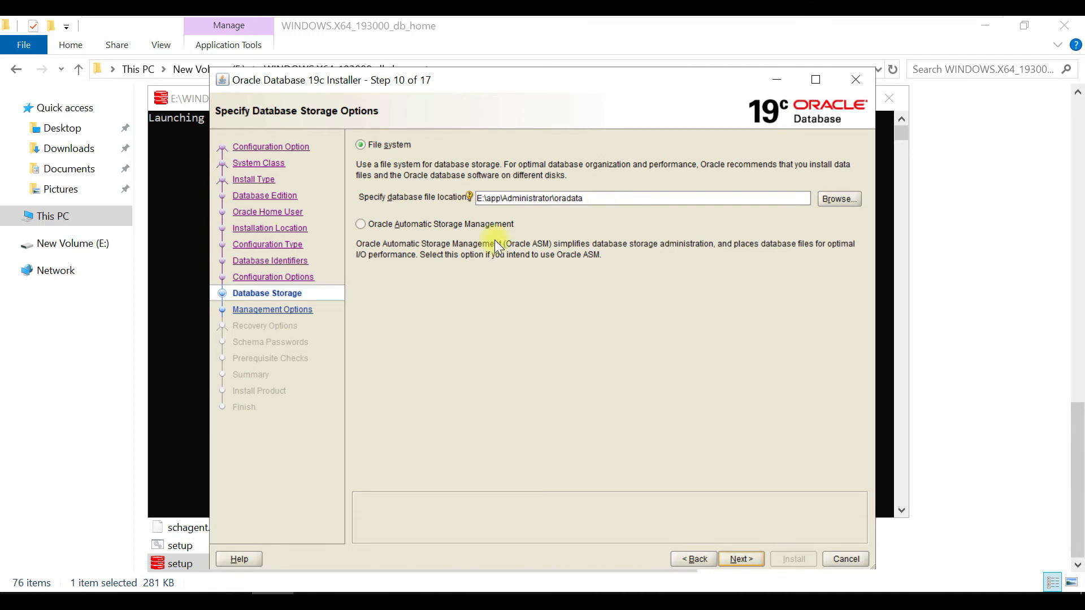
- Keep file system storage at E:\app\Administrator\oradata and continue to the recovery options without registering with Enterprise Manager Cloud Control
{"action": "left_click", "coordinate": [743, 560]}
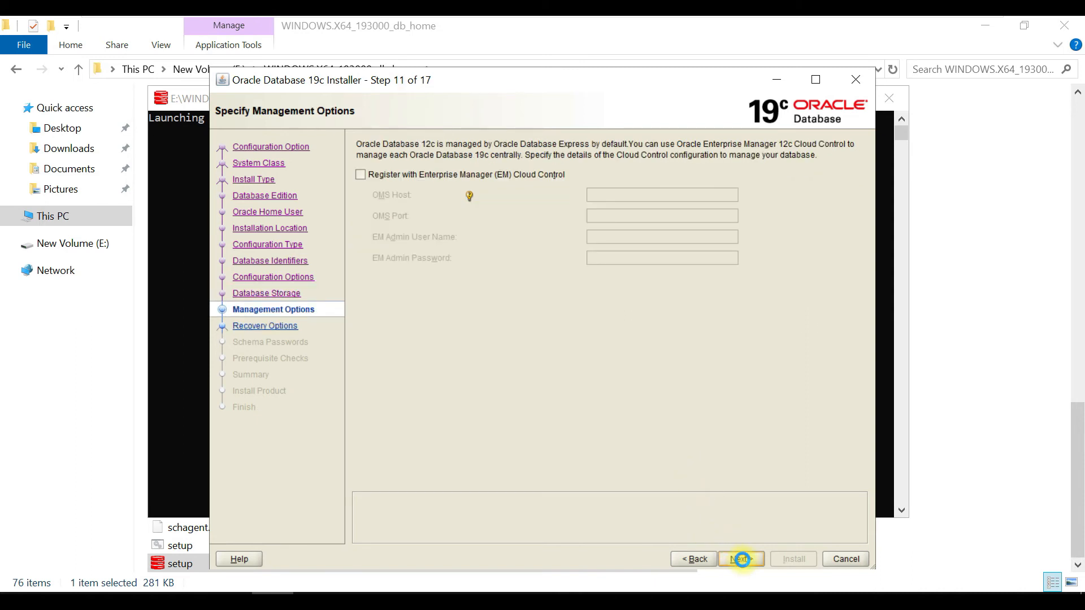
{"action": "left_click", "coordinate": [491, 176]}
{"action": "left_click", "coordinate": [492, 176]}
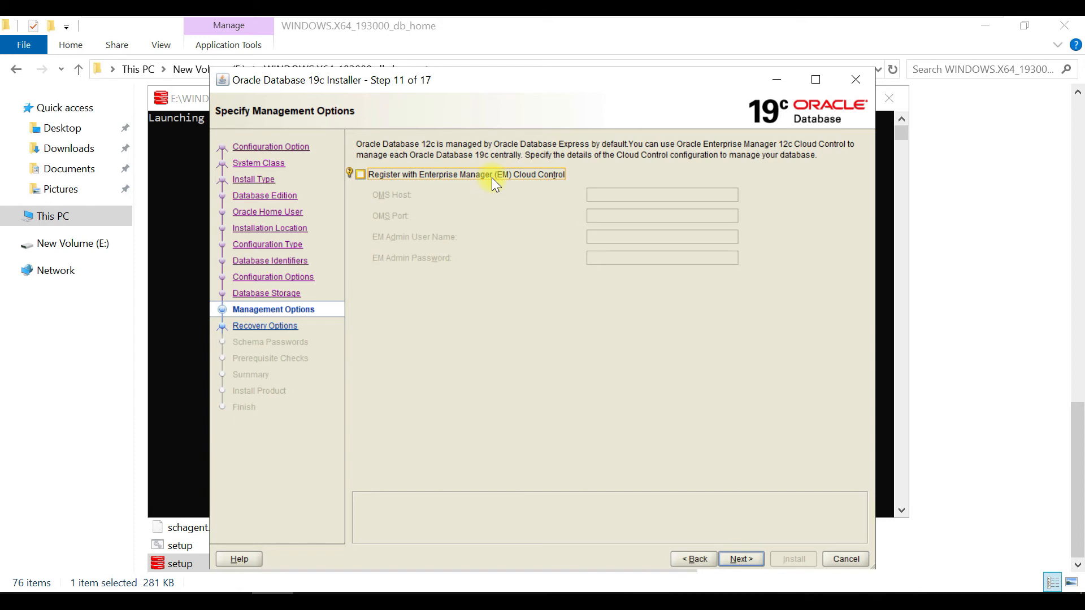
{"action": "left_click", "coordinate": [741, 559]}
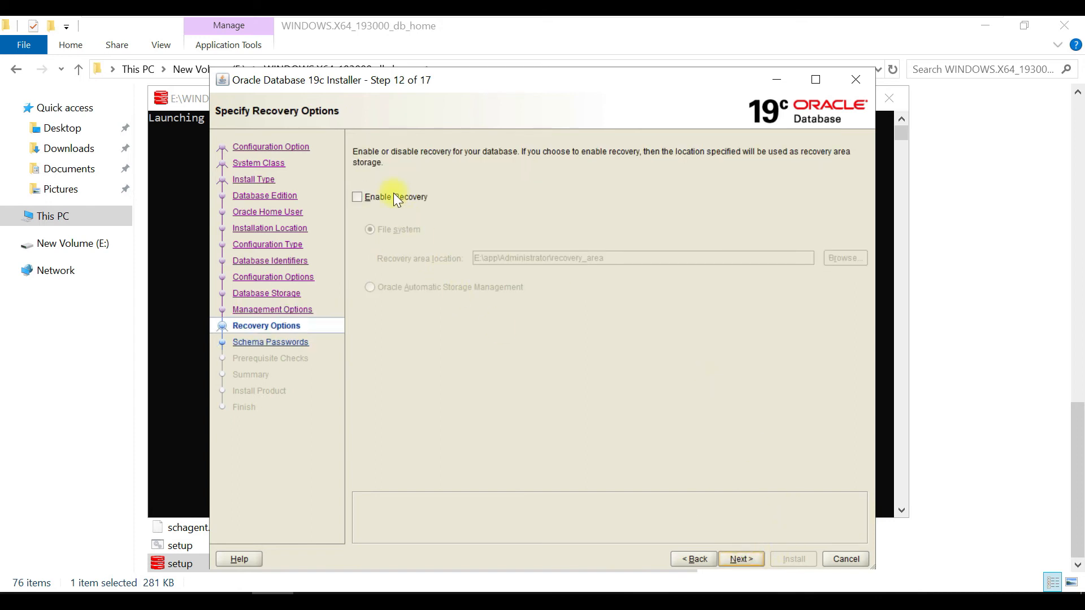
- Enable recovery on the file system, keeping E:\app\Administrator\recovery_area as its location, and continue to the schema passwords
{"action": "left_click", "coordinate": [394, 195]}
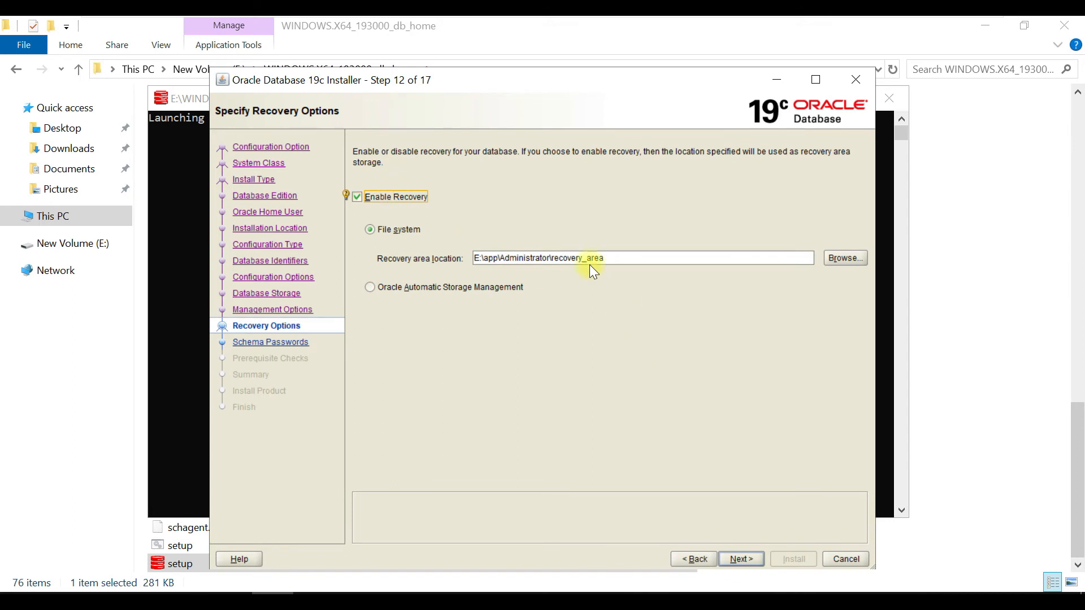
{"action": "left_click", "coordinate": [750, 558]}
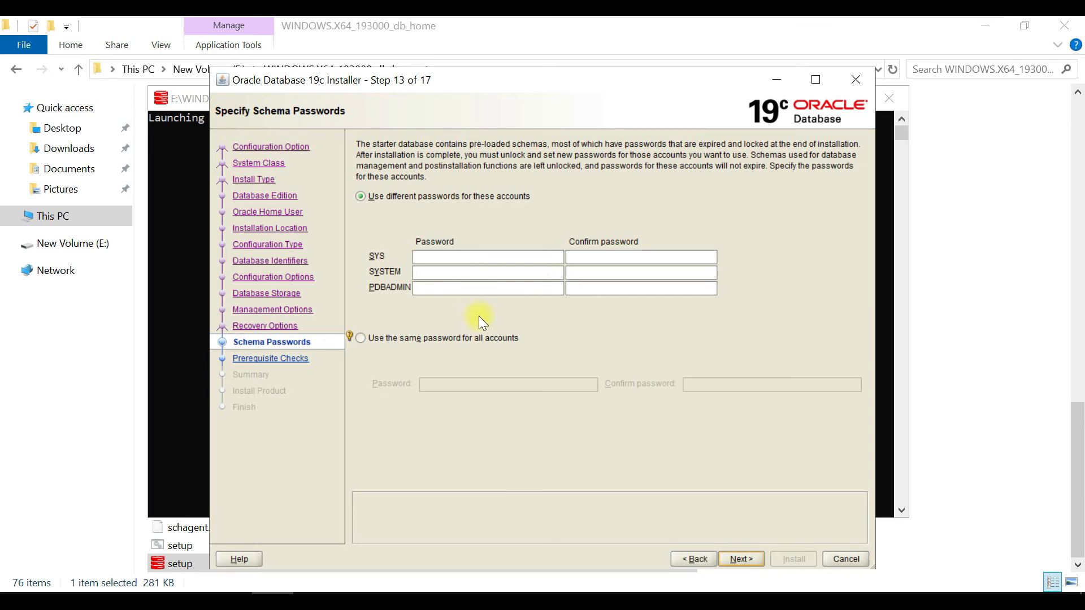
- Use the same password for all accounts, enter and confirm the schema password, and proceed through the prerequisite checks to the summary
{"action": "left_click", "coordinate": [461, 340]}
{"action": "left_click", "coordinate": [470, 383]}
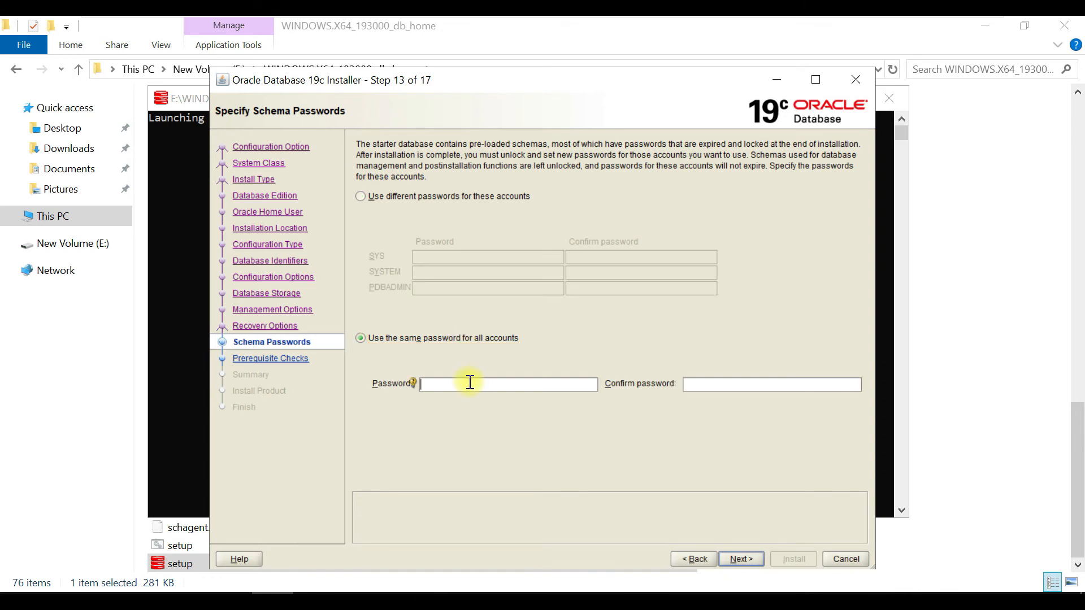
{"action": "type", "text": "1234"}
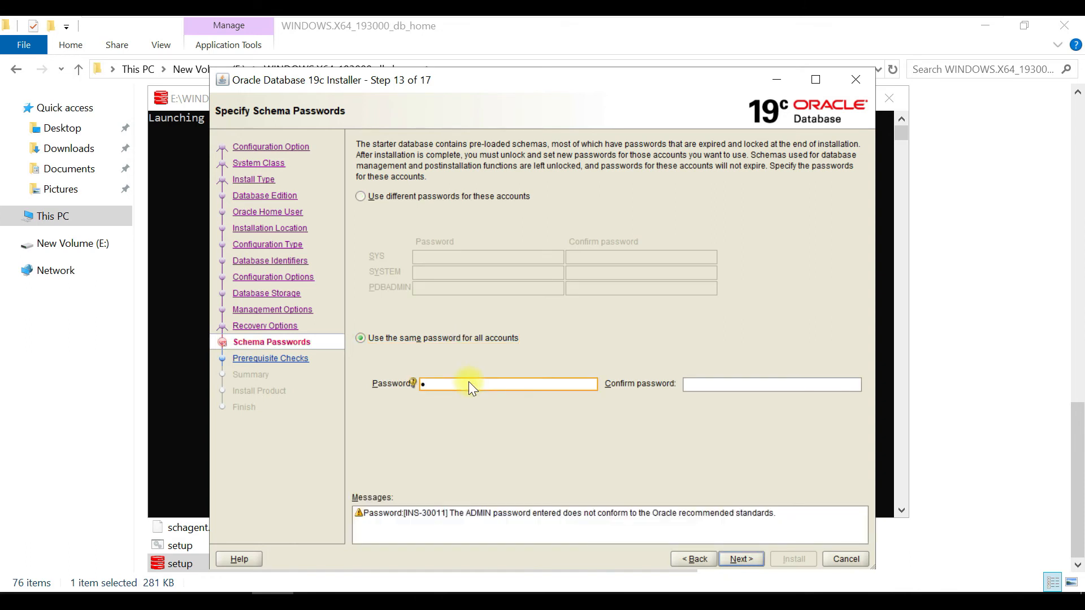
{"action": "key", "text": "BackSpace"}
{"action": "key", "text": "BackSpace"}
{"action": "key", "text": "BackSpace"}
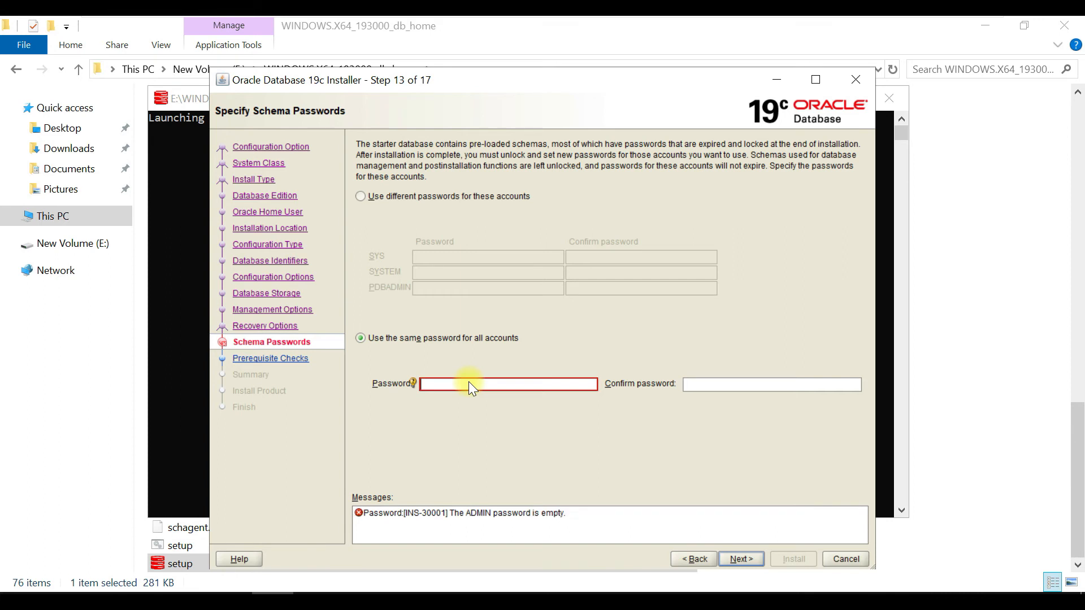
{"action": "type", "text": "******"}
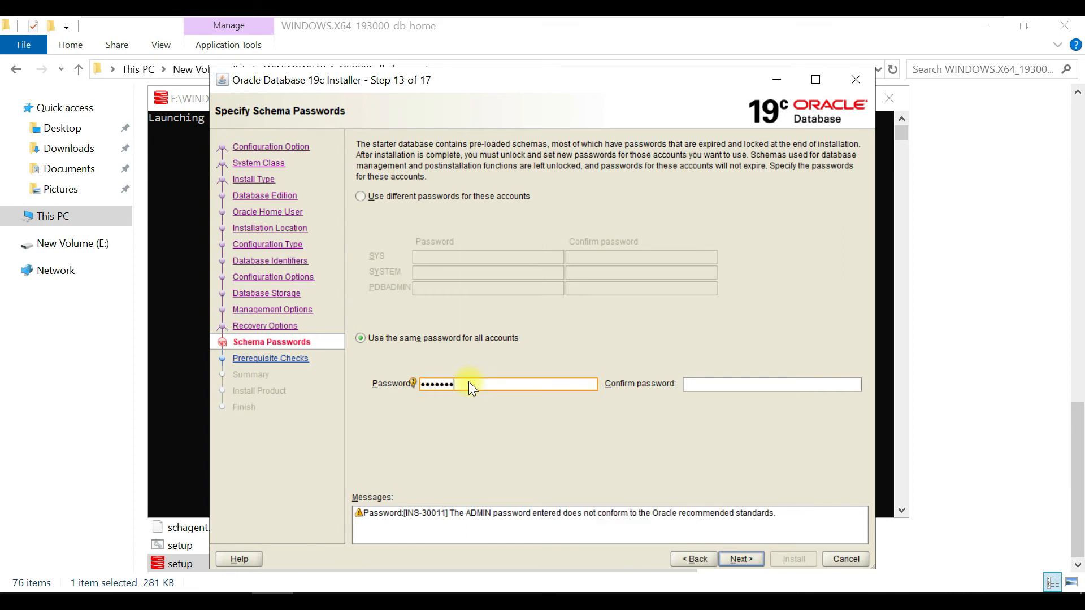
{"action": "type", "text": "****"}
{"action": "key", "text": "Tab"}
{"action": "type", "text": "**********"}
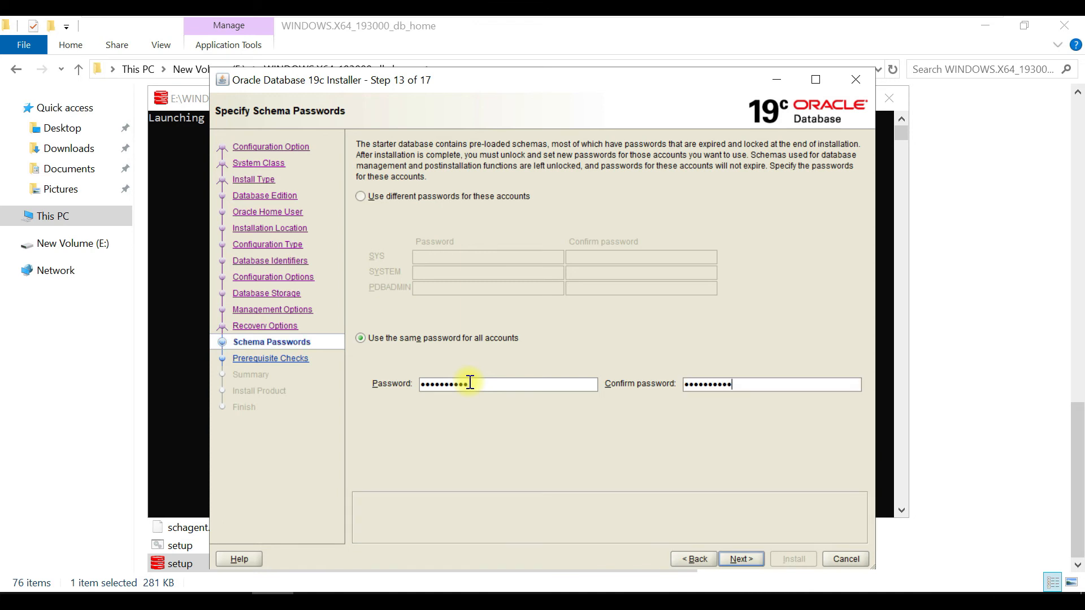
{"action": "left_click", "coordinate": [745, 557]}
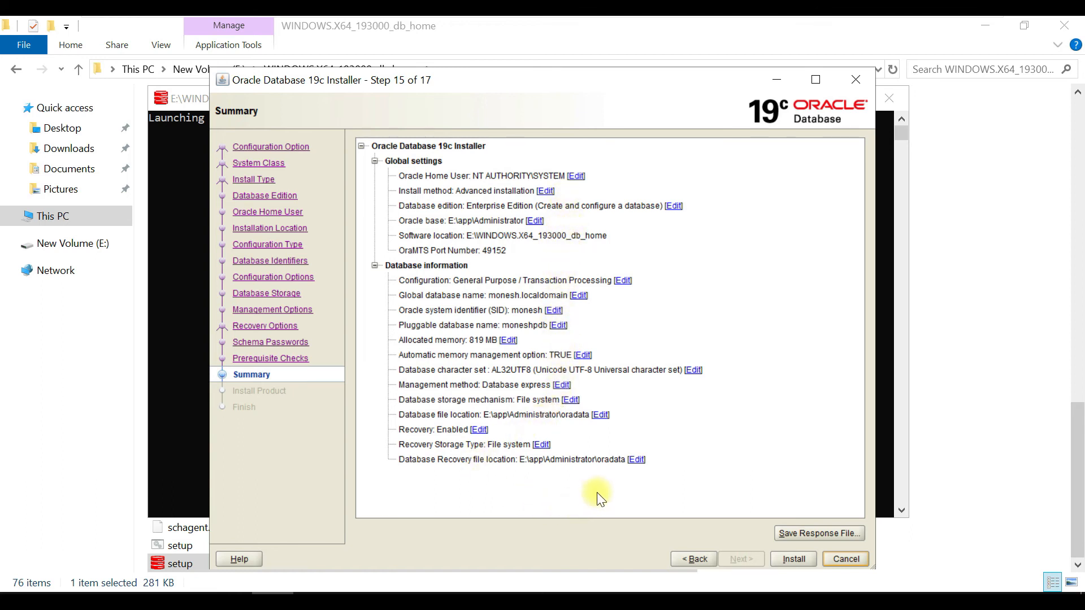
- Start the Oracle Database installation with the summarized settings and take the virtual machine out of full-screen mode
{"action": "left_click", "coordinate": [807, 558]}
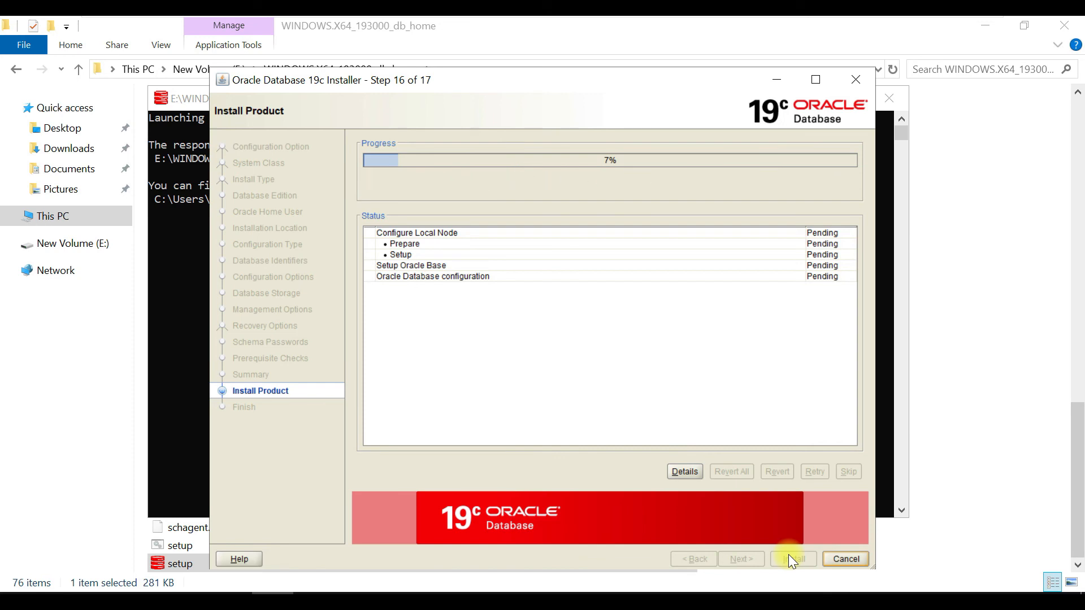
{"action": "mouse_move", "coordinate": [850, 22]}
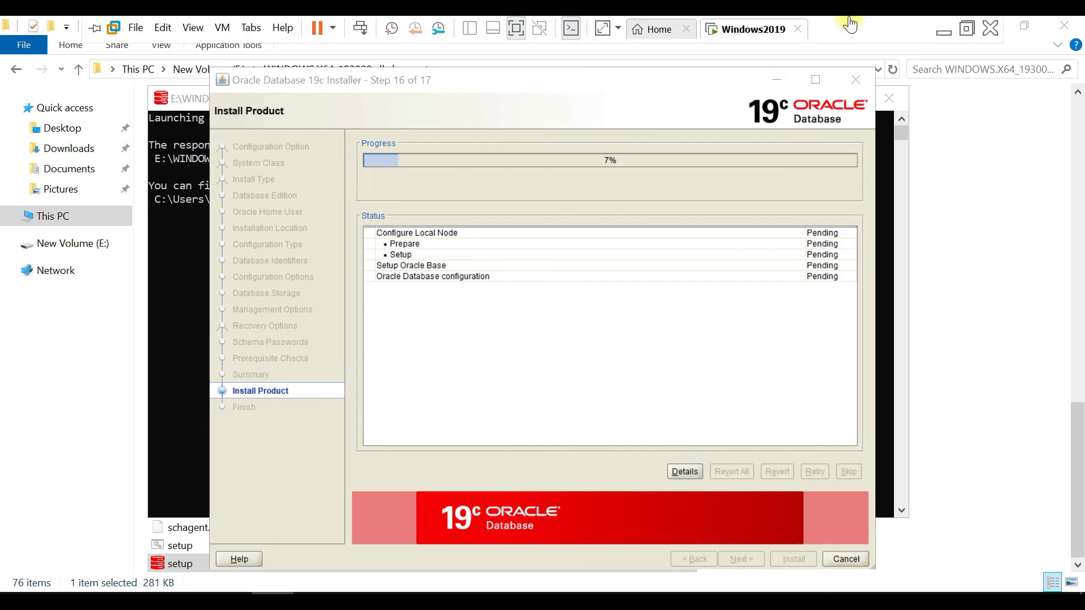
{"action": "left_click", "coordinate": [968, 32]}
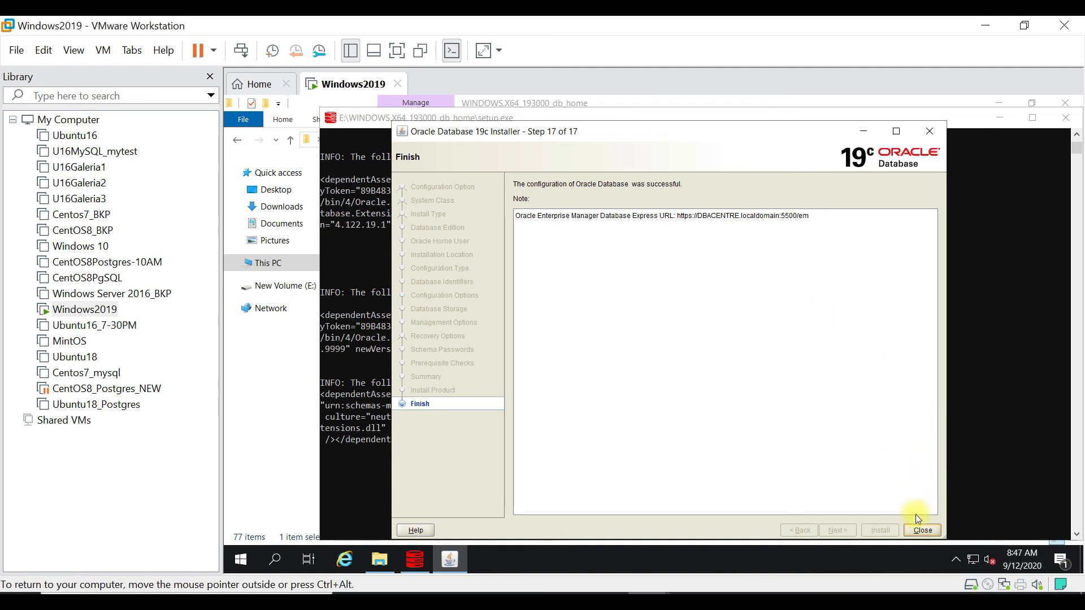
- Close the finished installer and the WINDOWS.X64_193000_db_home folder window, and return the virtual machine to full-screen mode
{"action": "left_click", "coordinate": [923, 531]}
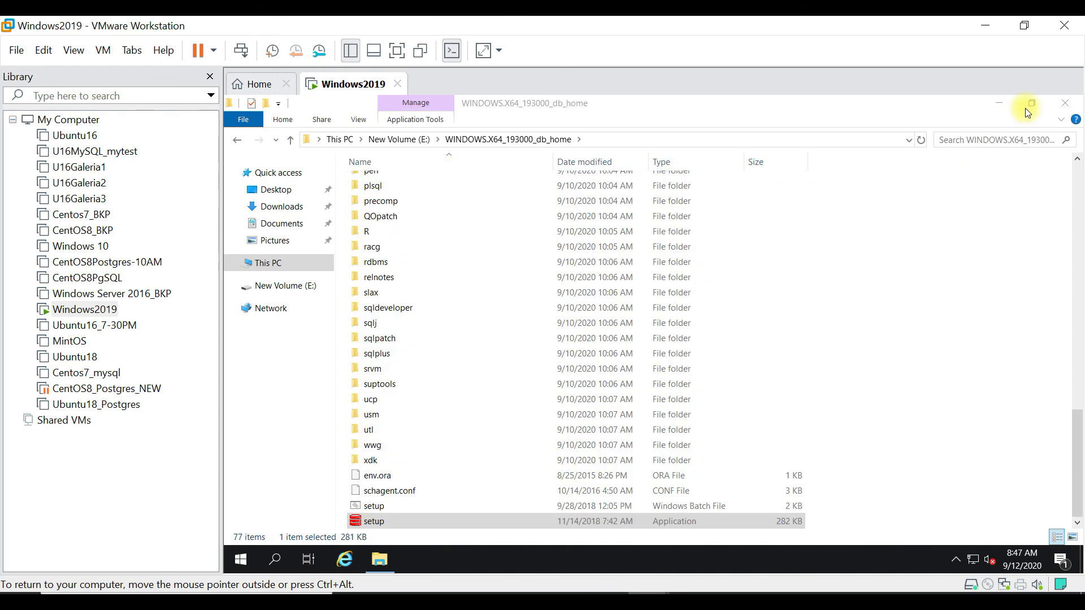
{"action": "left_click", "coordinate": [1065, 103]}
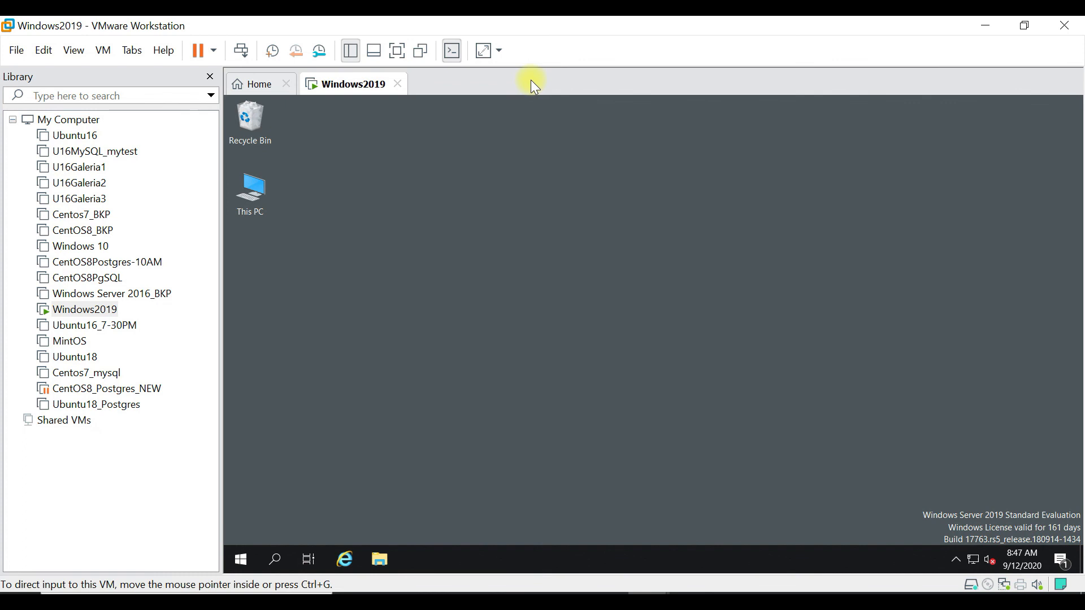
{"action": "left_click", "coordinate": [398, 52]}
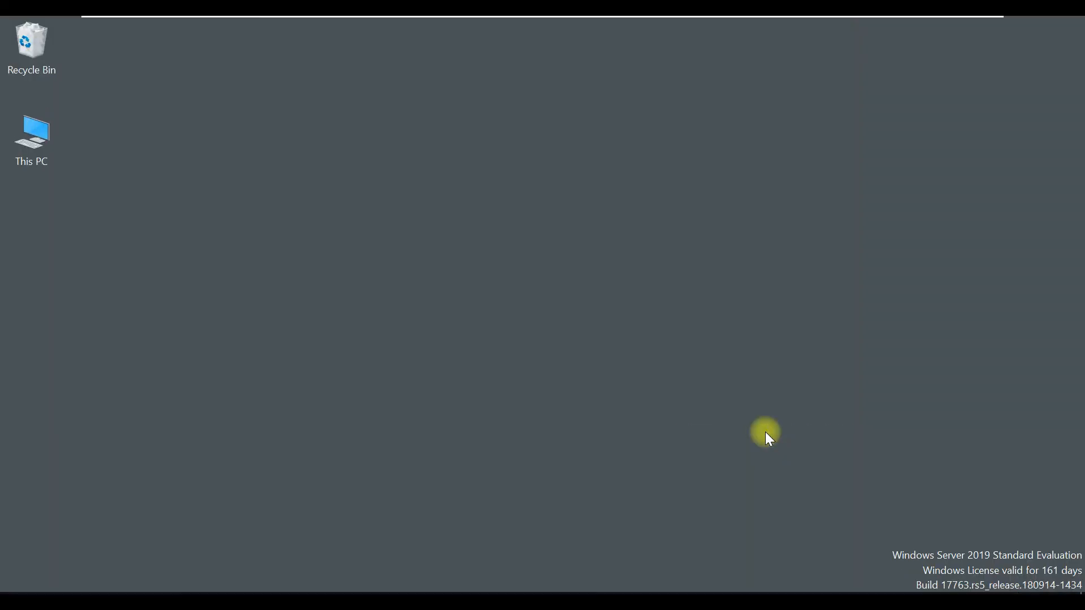
- Open SQL Plus and log in to the new database as system with the account password
{"action": "key", "text": "super"}
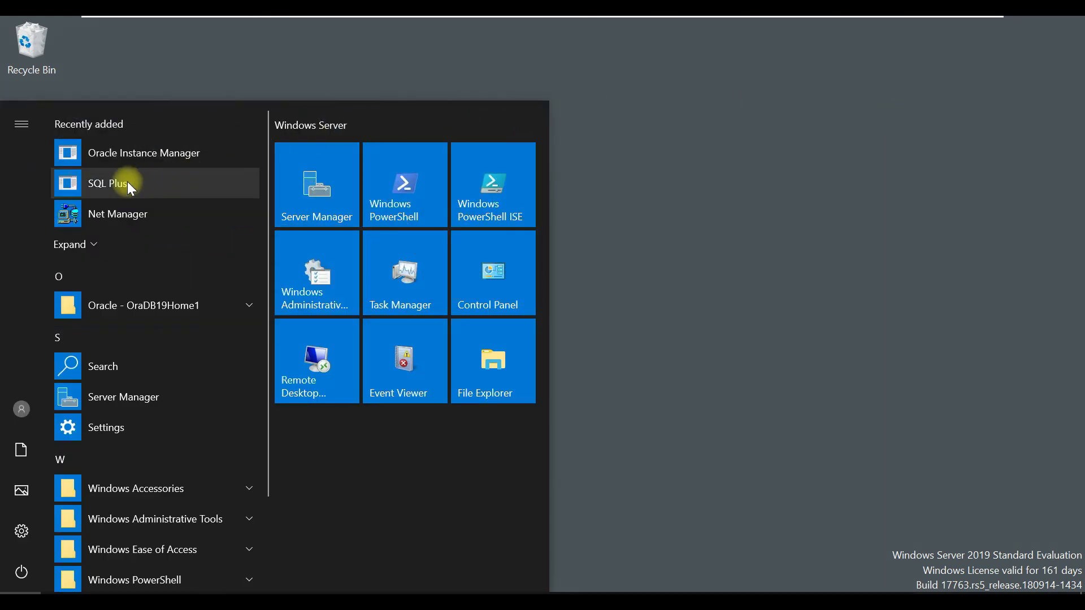
{"action": "left_click", "coordinate": [127, 183]}
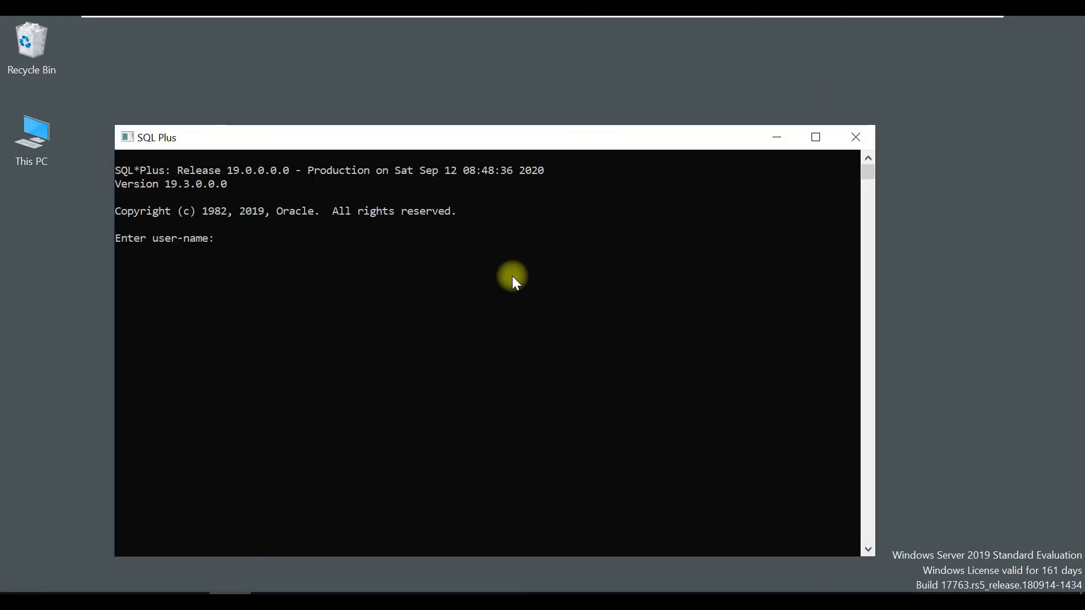
{"action": "type", "text": "system"}
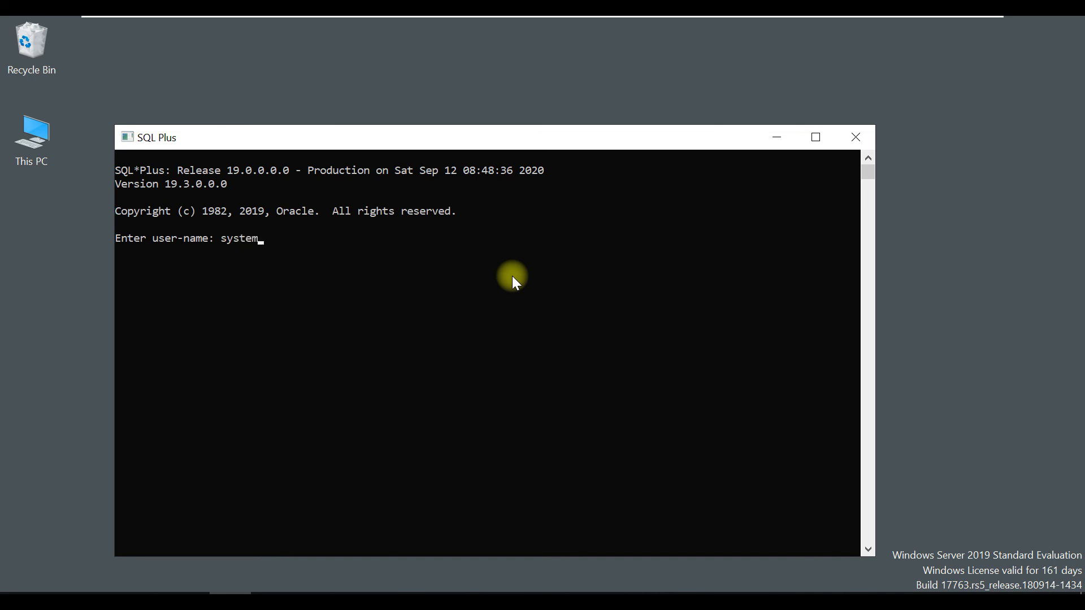
{"action": "key", "text": "Return"}
{"action": "key", "text": "Return"}
- Query the database name with "select name from v$database;" and take the virtual machine out of full-screen mode
{"action": "type", "text": "select name from "}
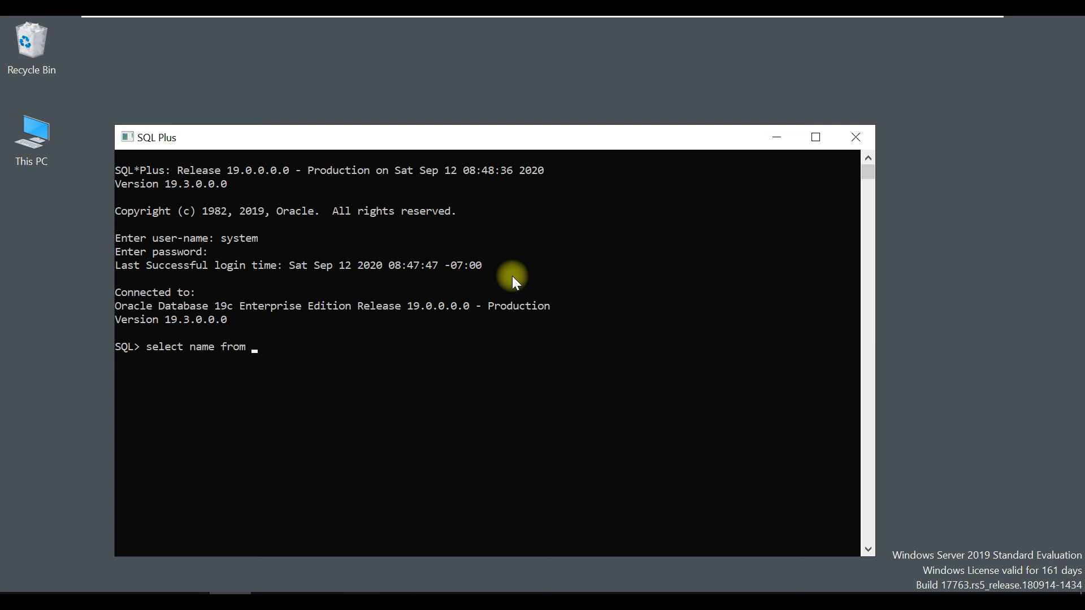
{"action": "type", "text": "v$database;"}
{"action": "key", "text": "Return"}
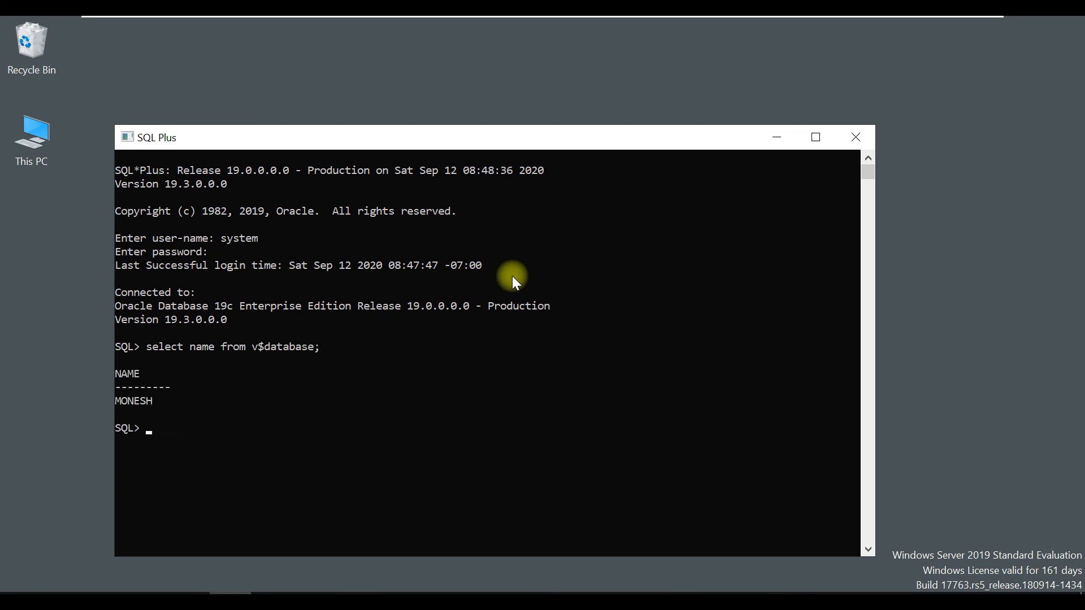
{"action": "left_click", "coordinate": [960, 25]}
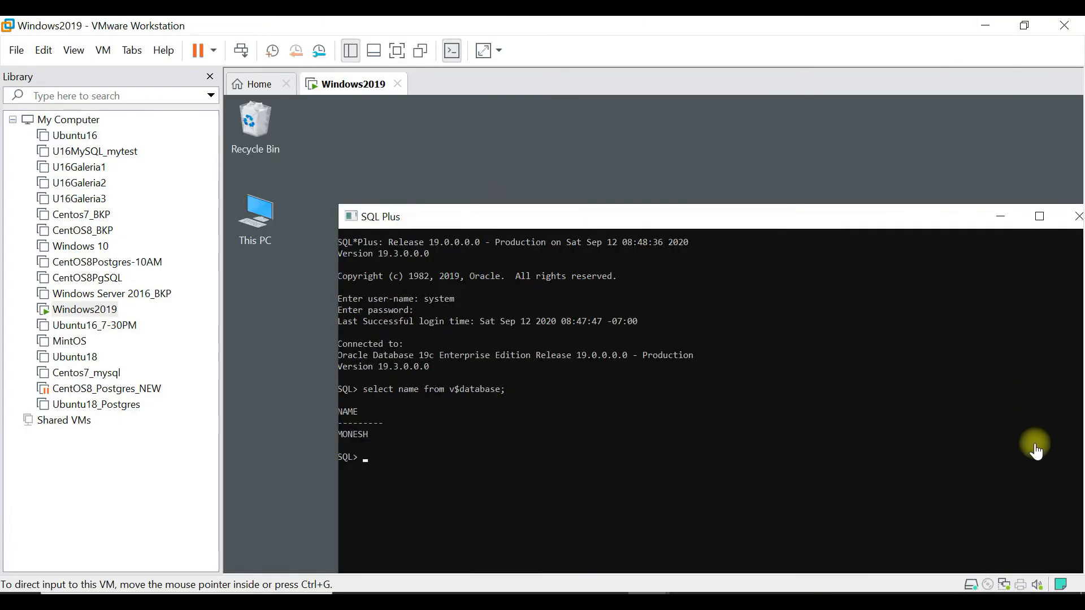